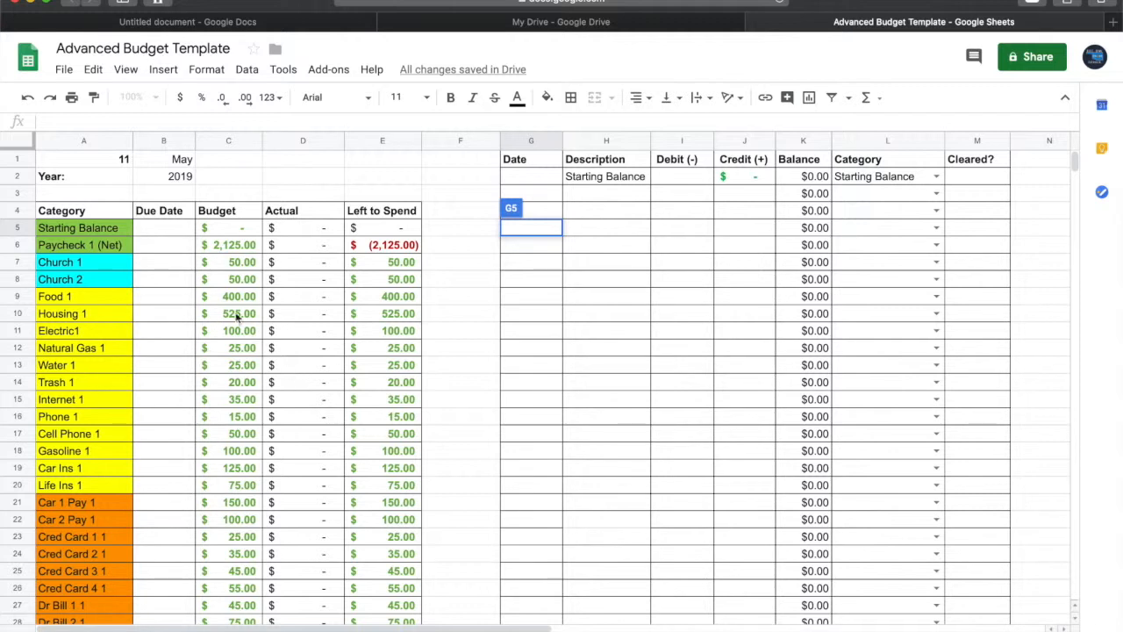
# Review the first paycheck's budget amount and its utility categories, including water, trash, internet, phone and cell phone.
pyautogui.click(238, 249)
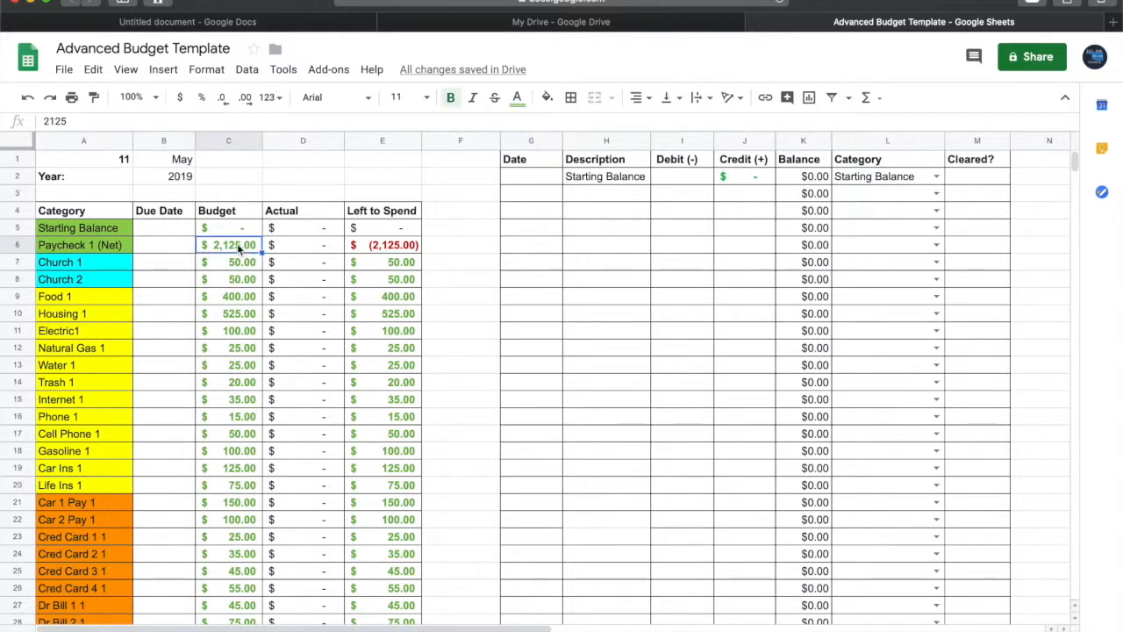
pyautogui.scroll(-2, 238, 249)
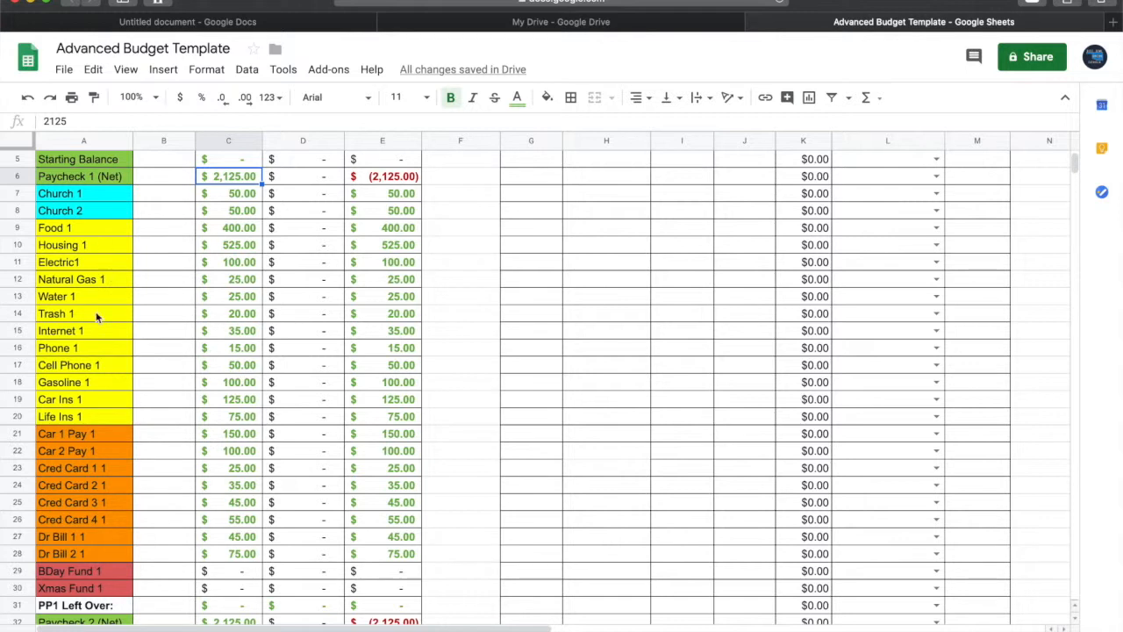
pyautogui.click(88, 348)
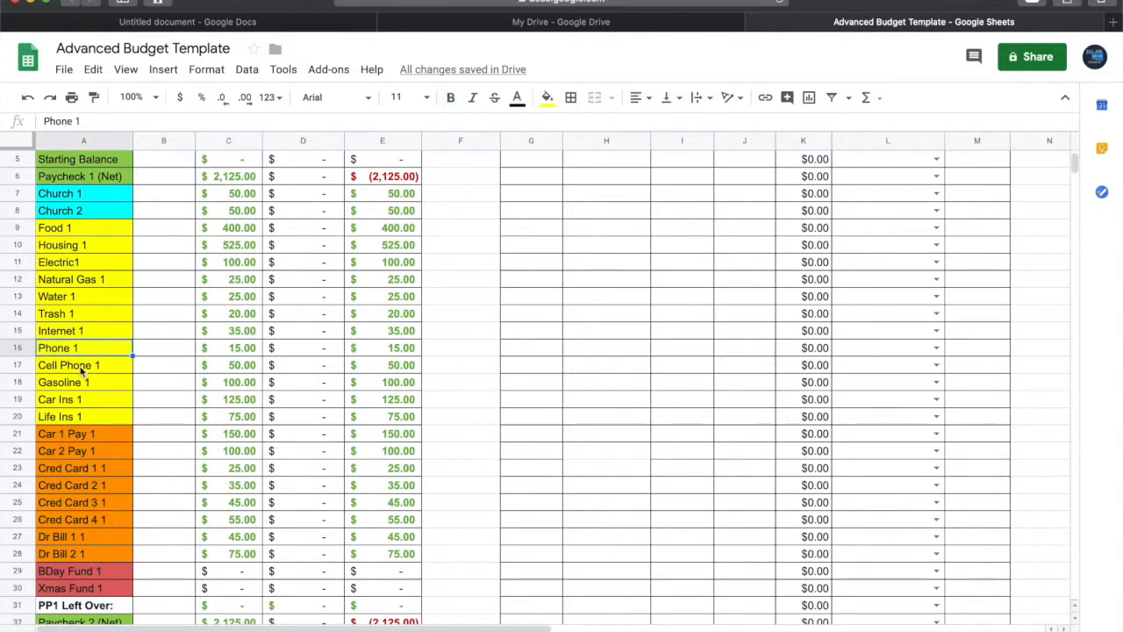
pyautogui.click(81, 368)
pyautogui.click(91, 350)
pyautogui.click(83, 314)
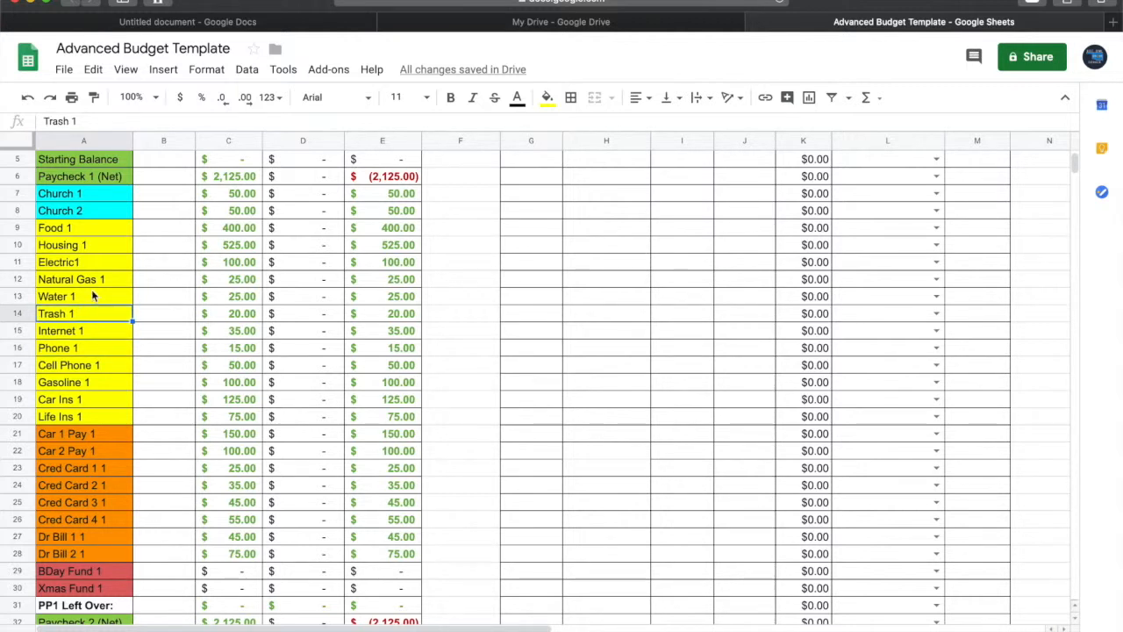
pyautogui.click(93, 296)
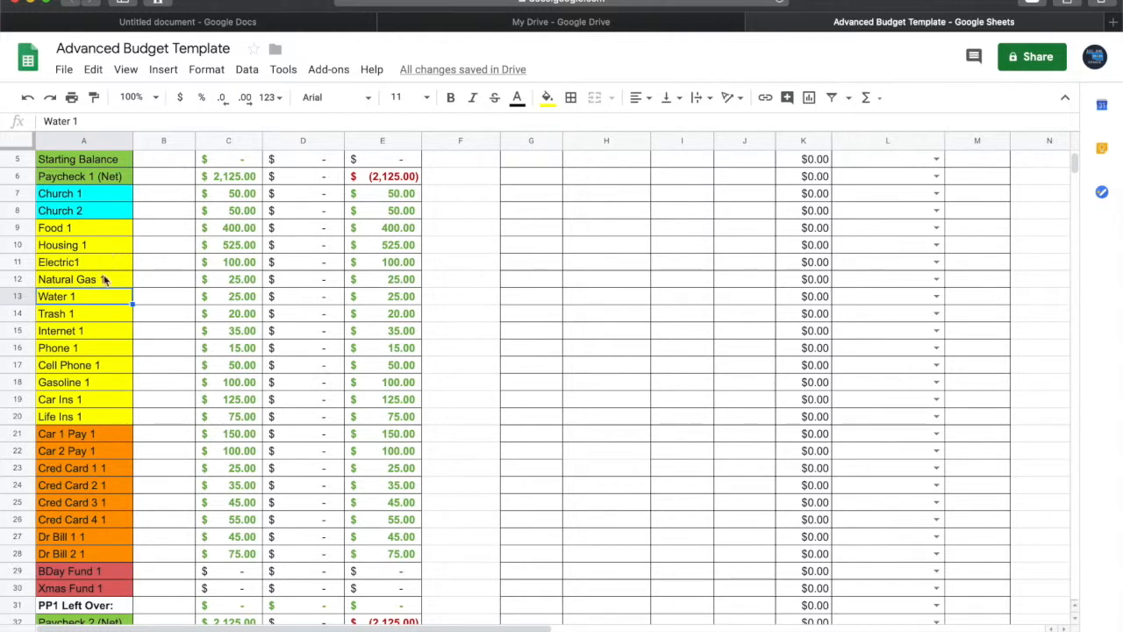
pyautogui.click(98, 331)
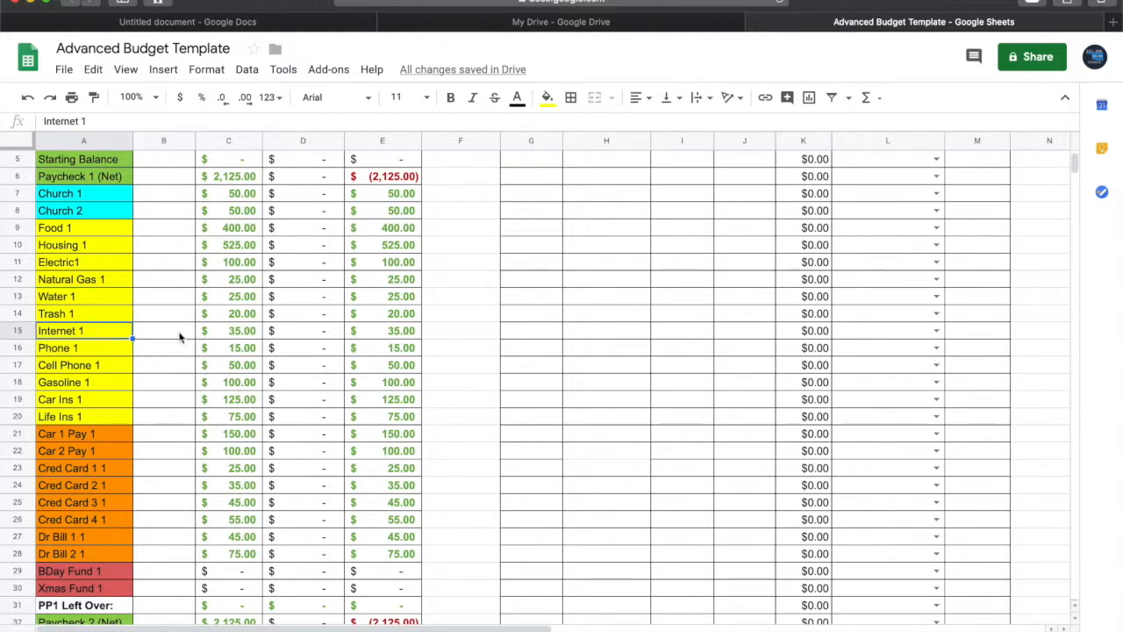
pyautogui.click(223, 333)
# Compare the budget rows of the first paycheck section with the matching rows of the Paycheck 2 section.
pyautogui.scroll(-10, 223, 334)
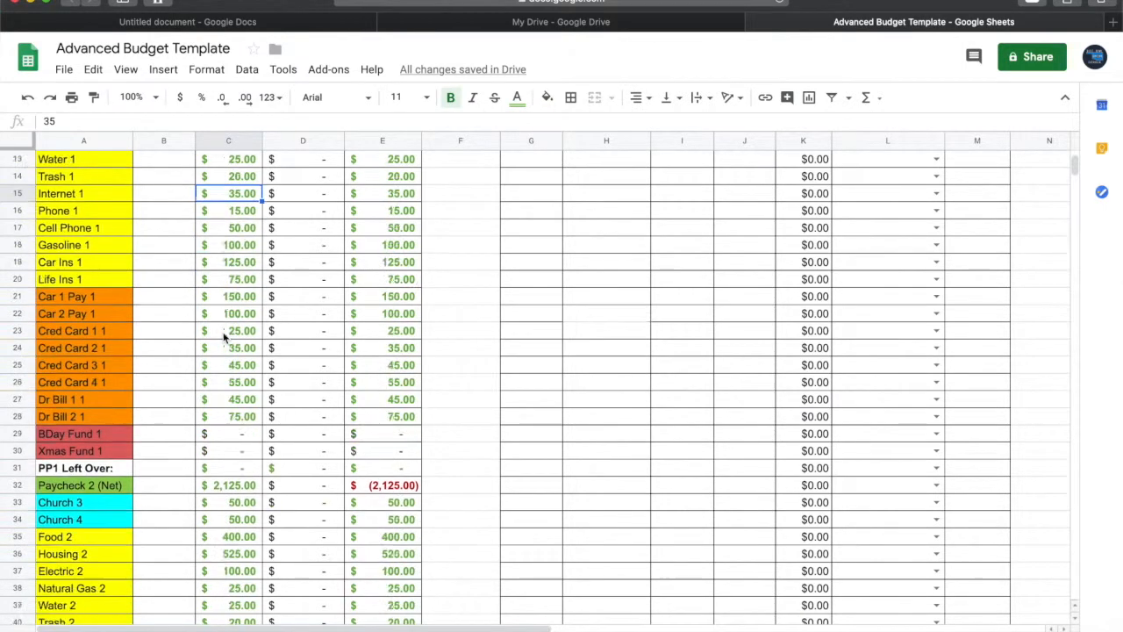
pyautogui.scroll(1, 224, 336)
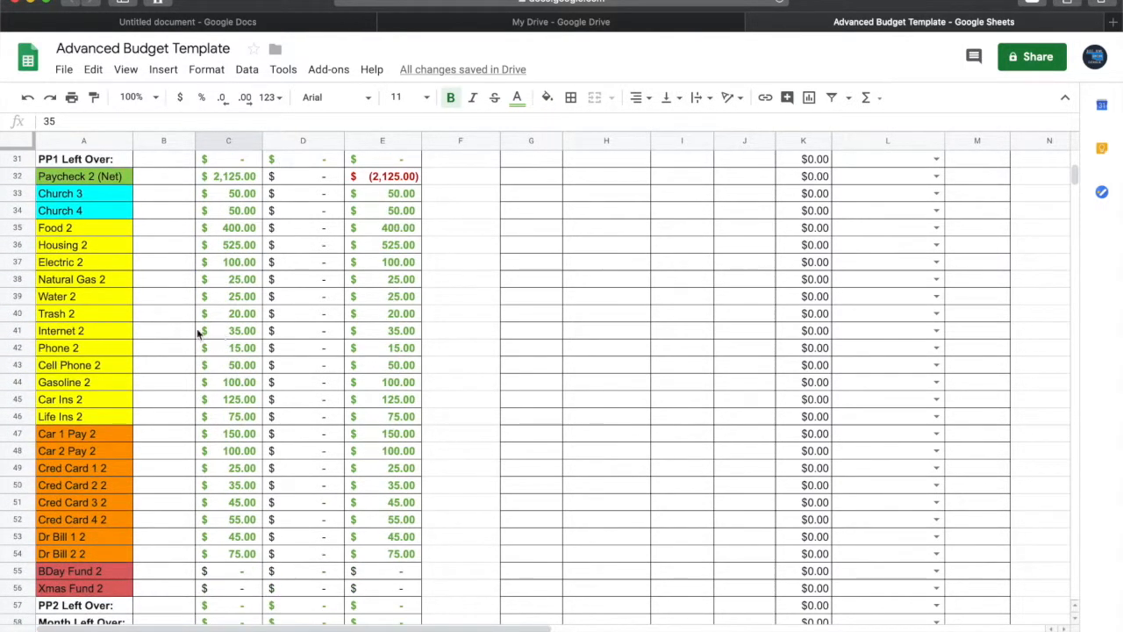
pyautogui.scroll(2, 112, 339)
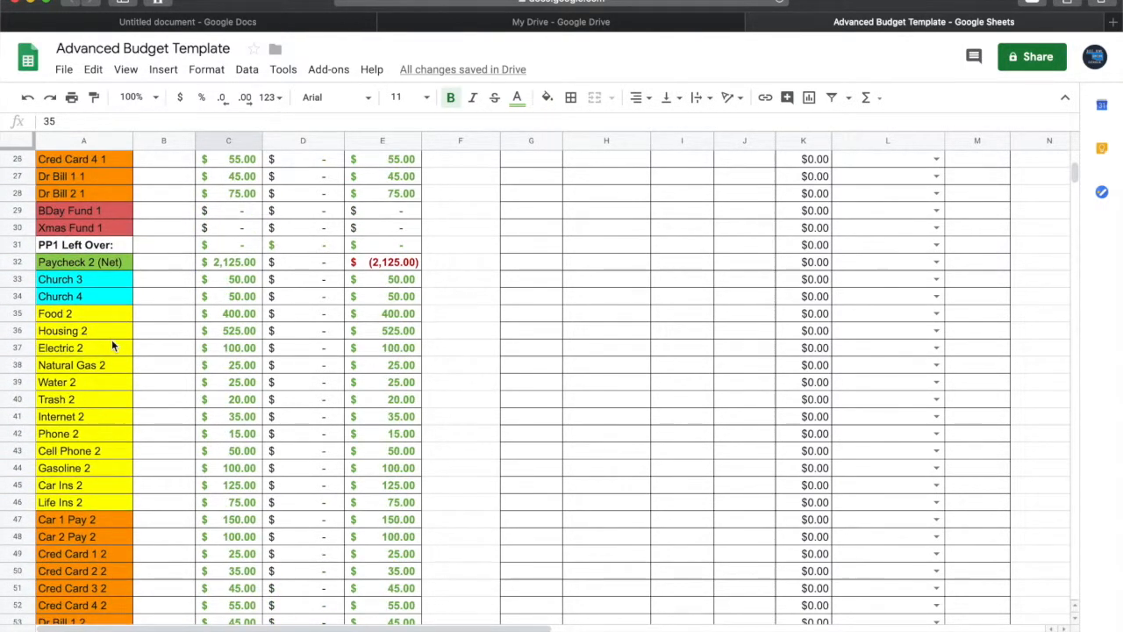
pyautogui.scroll(2, 112, 340)
pyautogui.scroll(5, 111, 339)
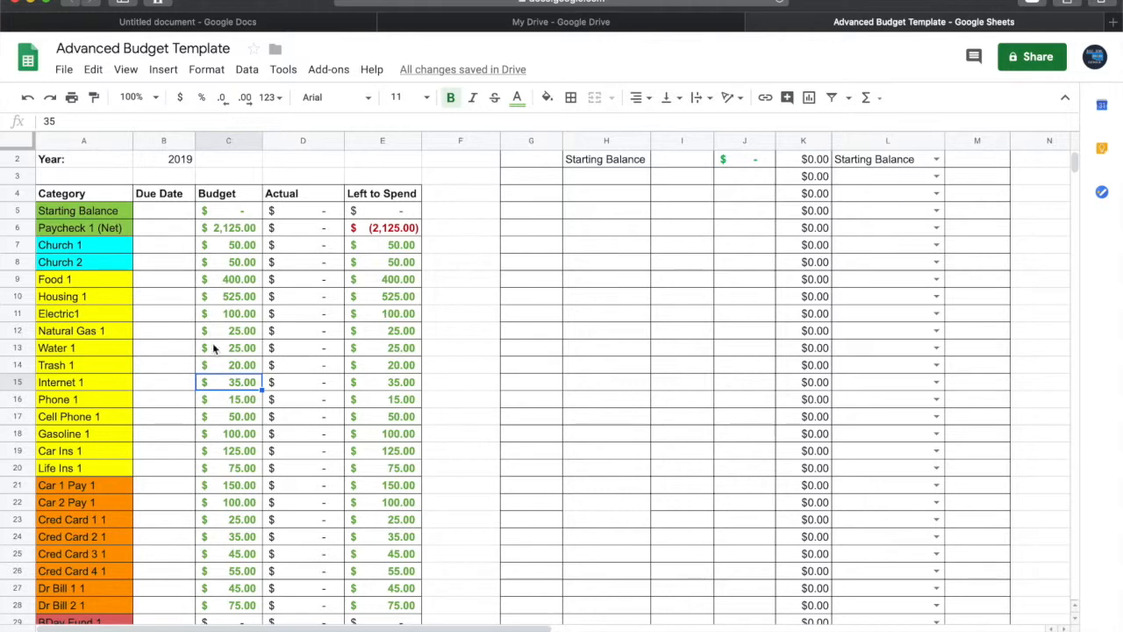
pyautogui.scroll(-6, 229, 410)
pyautogui.scroll(-2, 230, 415)
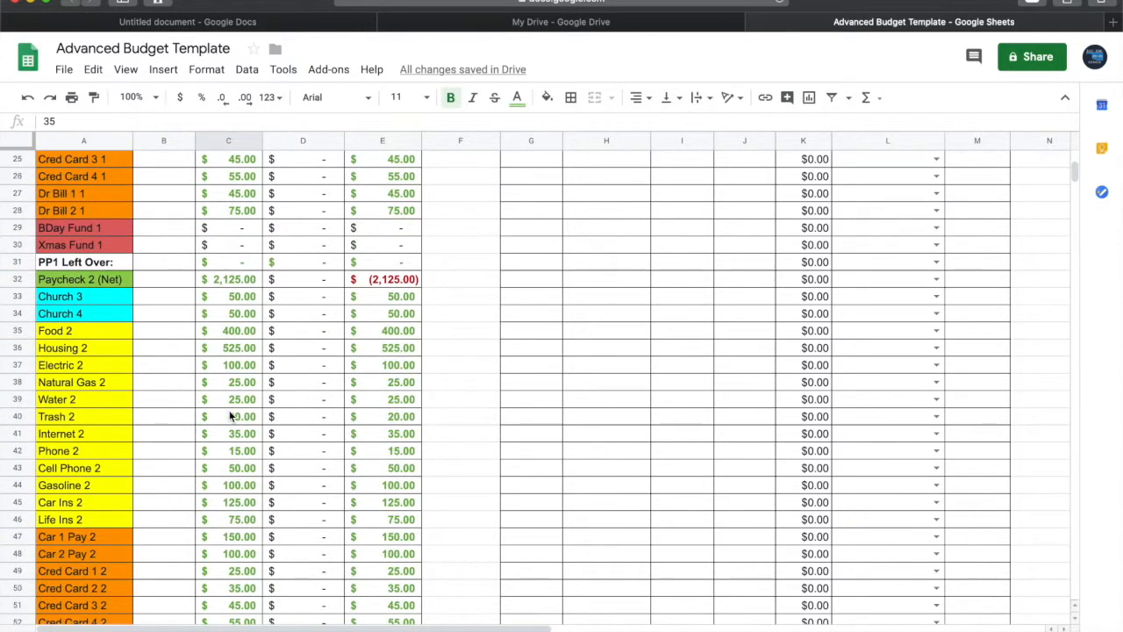
pyautogui.scroll(-2, 229, 412)
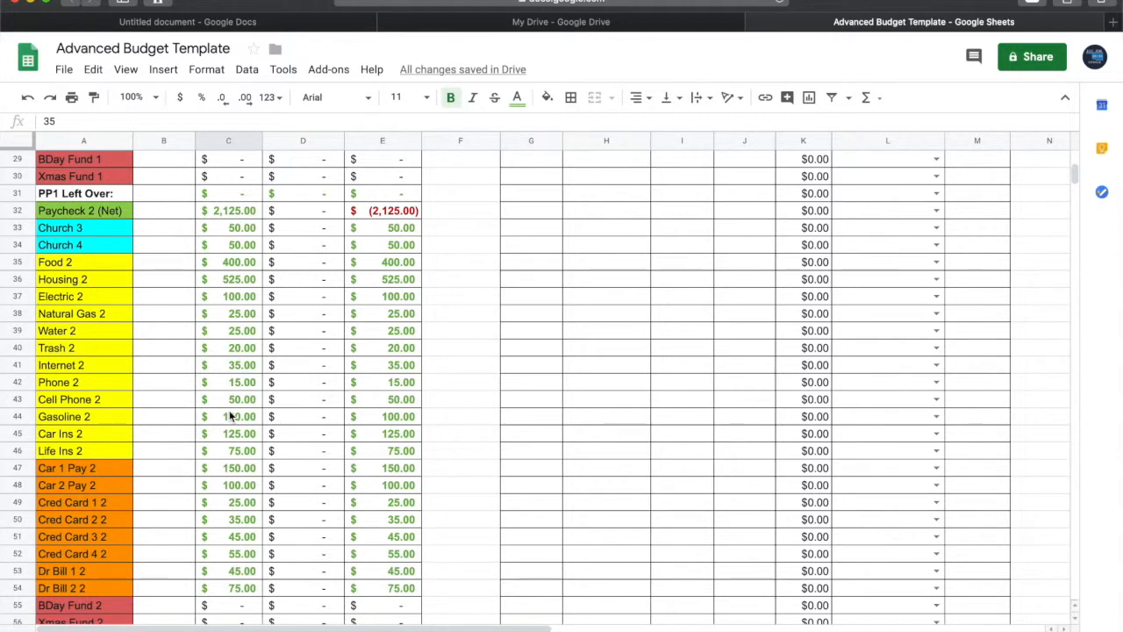
pyautogui.scroll(8, 229, 410)
pyautogui.hscroll(2, 229, 410)
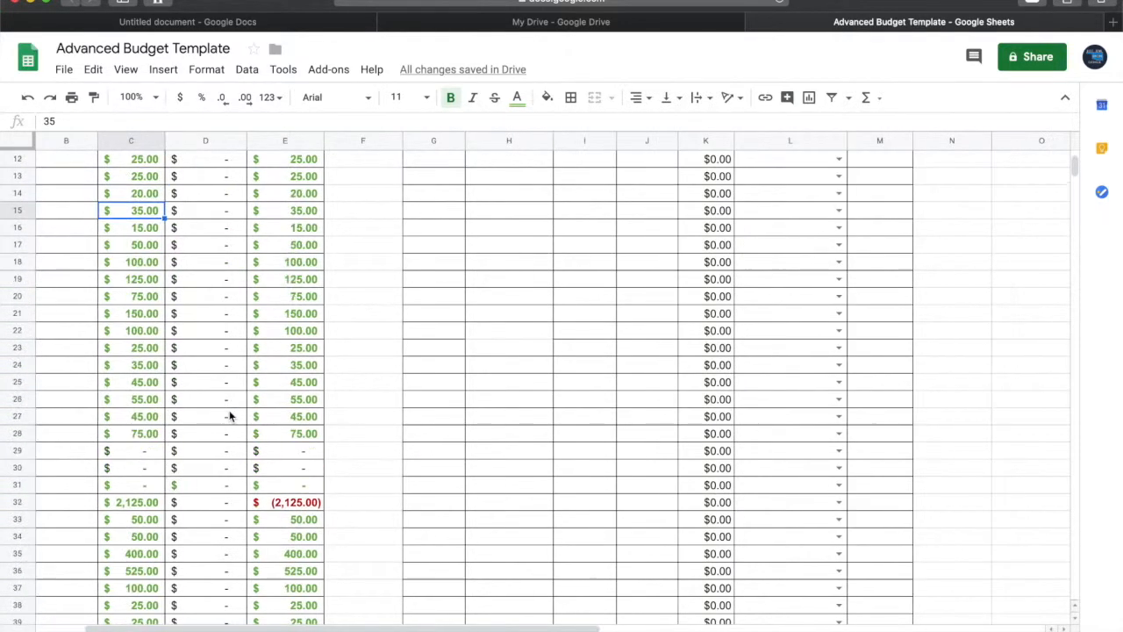
pyautogui.hscroll(-2, 229, 414)
pyautogui.scroll(3, 229, 415)
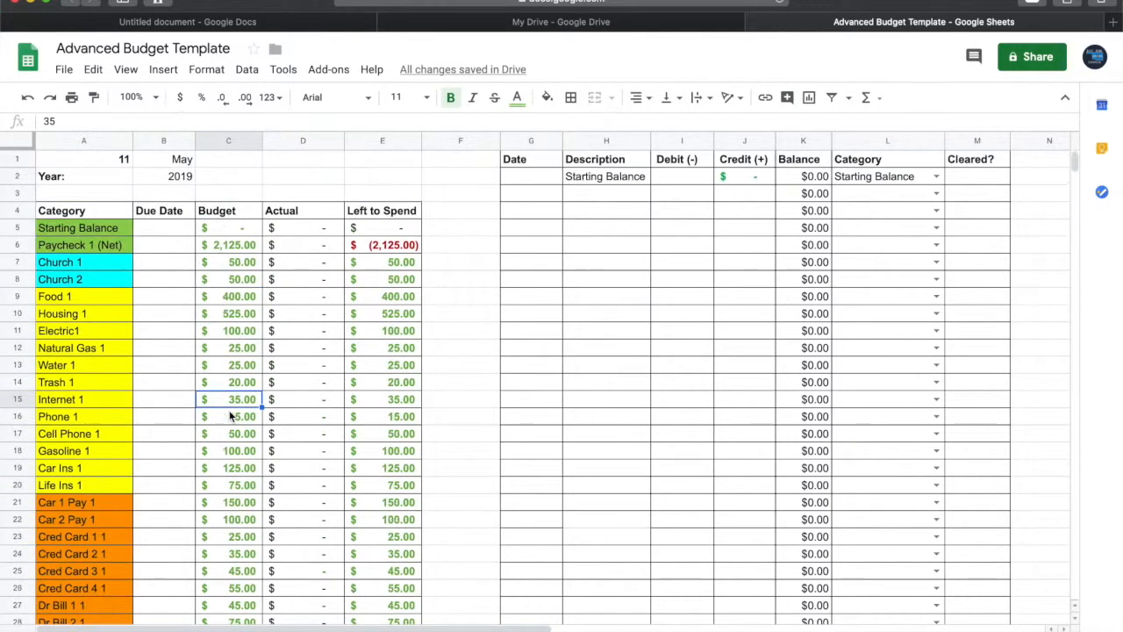
# Examine how the church categories are split between the two paychecks, from Church 1 through Church 4.
pyautogui.click(103, 263)
pyautogui.click(99, 277)
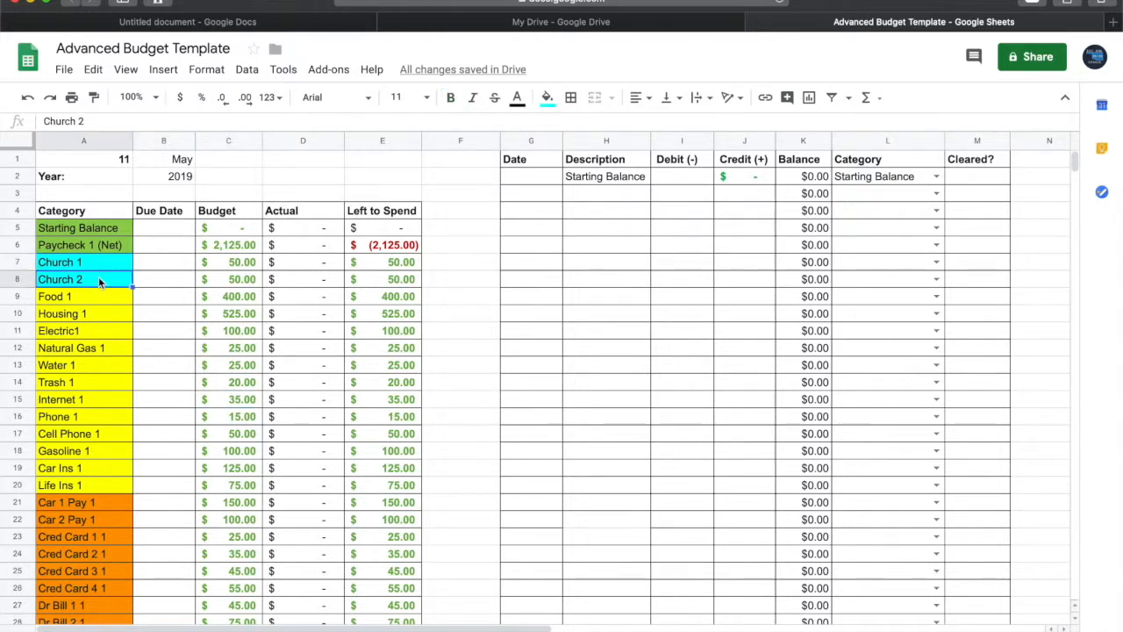
pyautogui.scroll(-8, 98, 277)
pyautogui.click(97, 292)
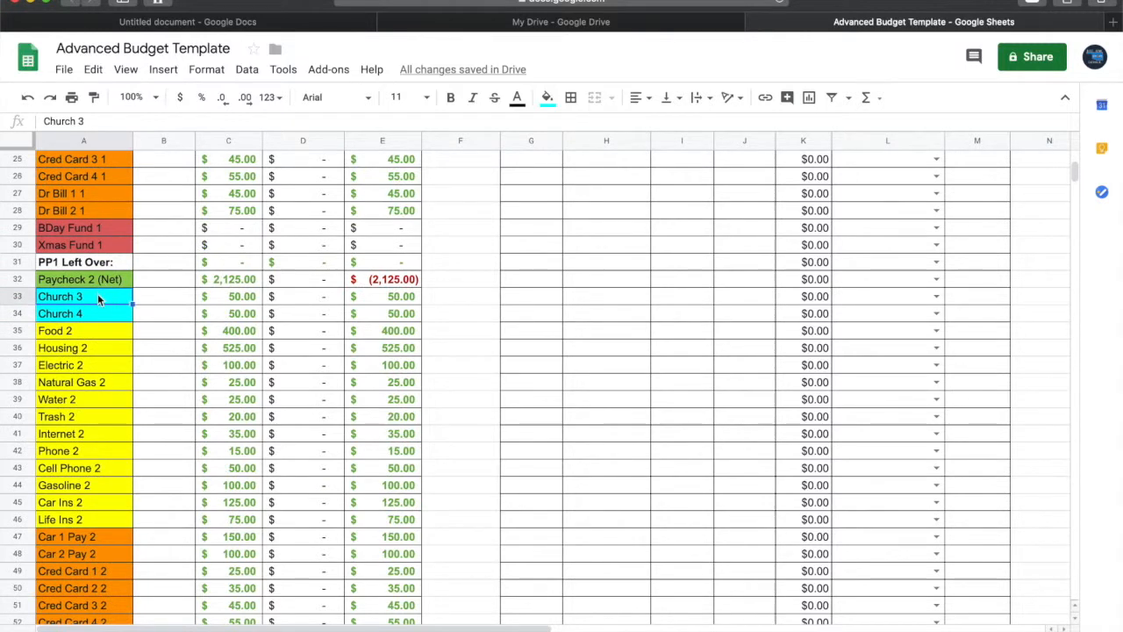
pyautogui.press('Down')
pyautogui.click(82, 282)
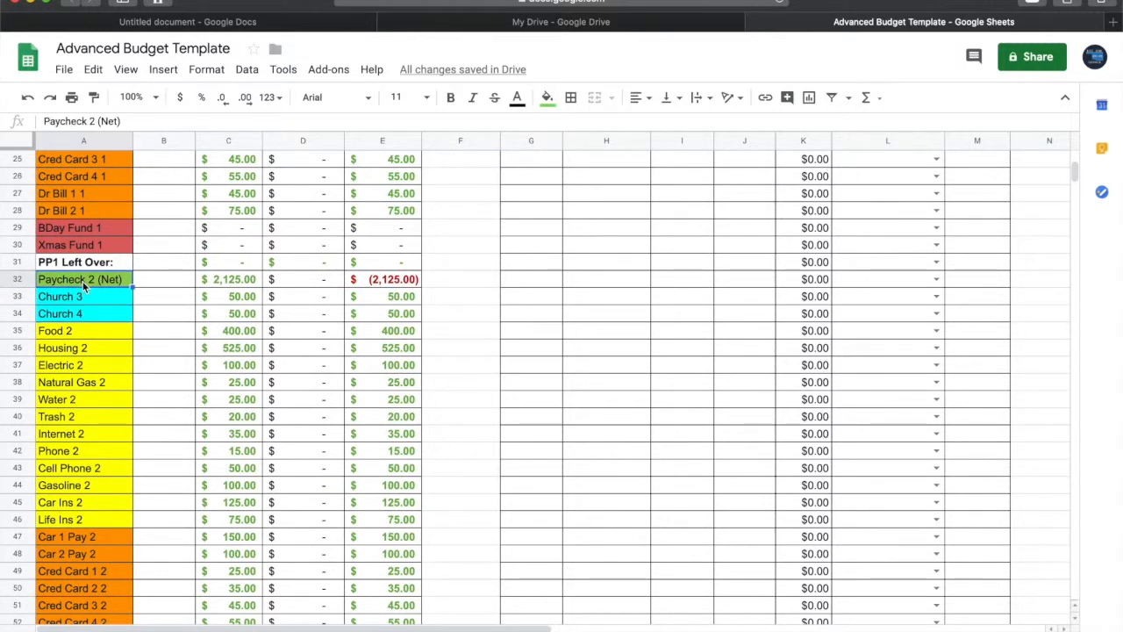
pyautogui.scroll(4, 144, 282)
pyautogui.scroll(4, 143, 281)
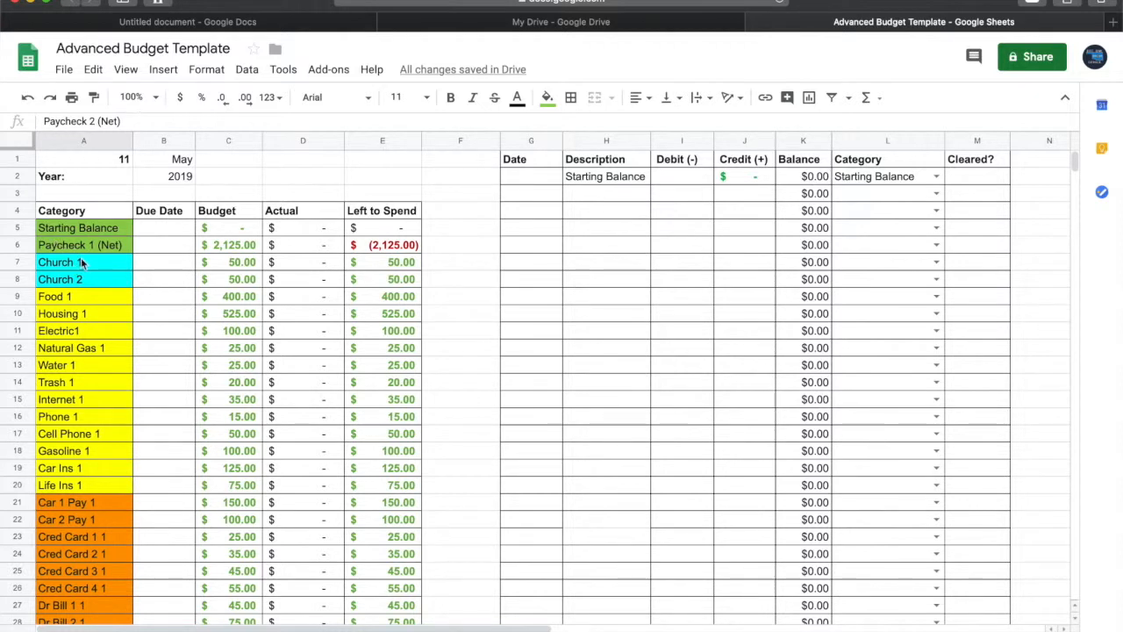
# Review the food, housing, car payment, credit card and life insurance categories, including their counterparts under Paycheck 2.
pyautogui.click(84, 297)
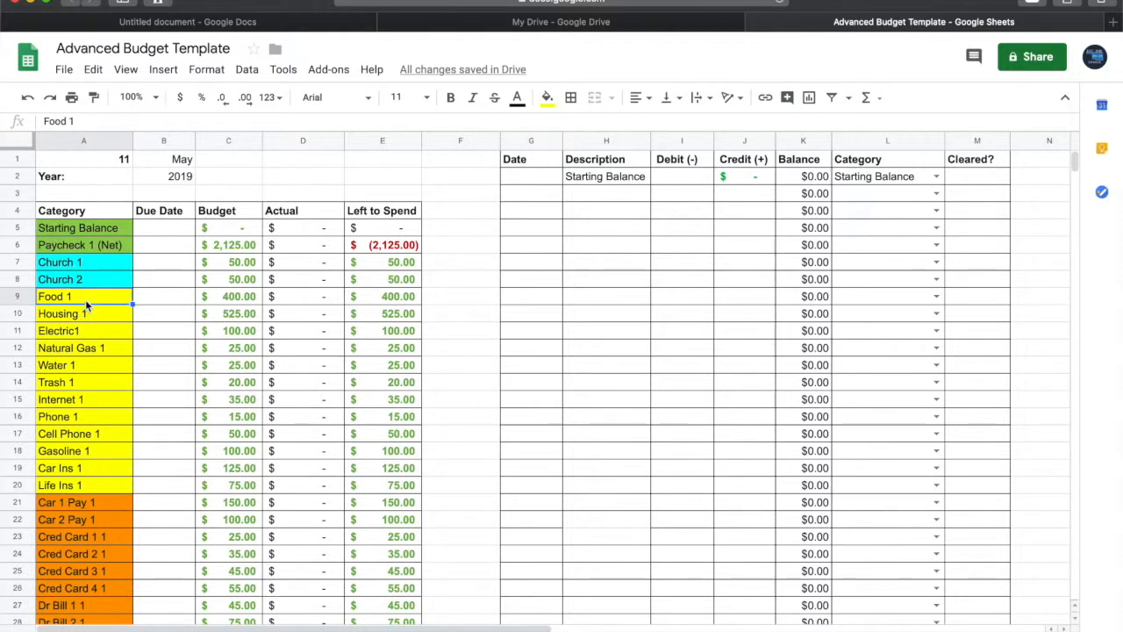
pyautogui.click(92, 316)
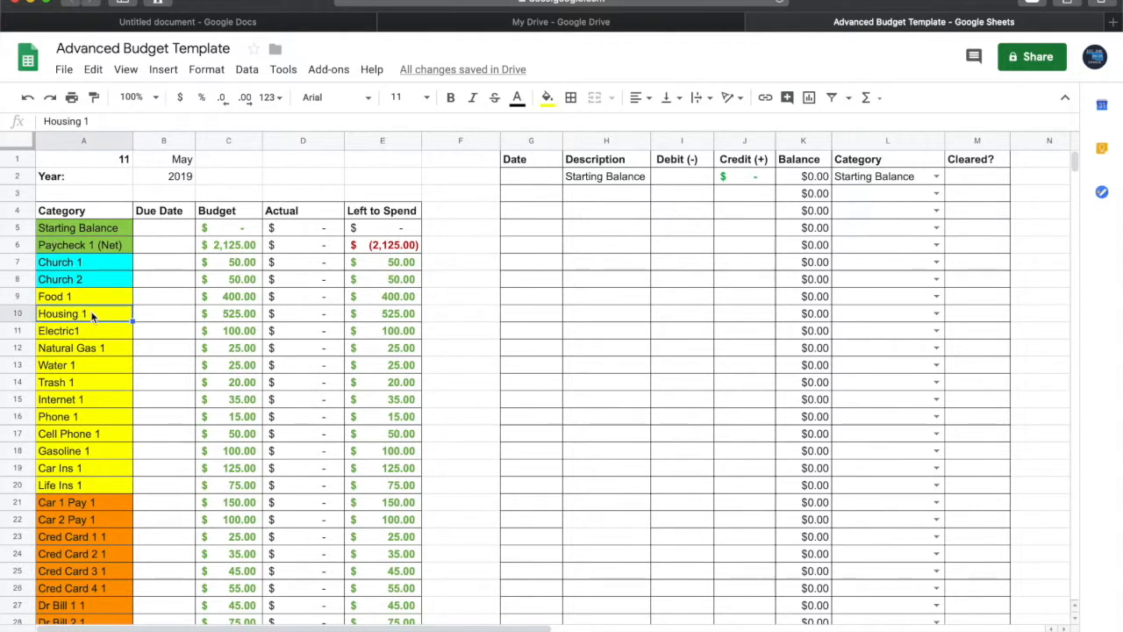
pyautogui.click(72, 508)
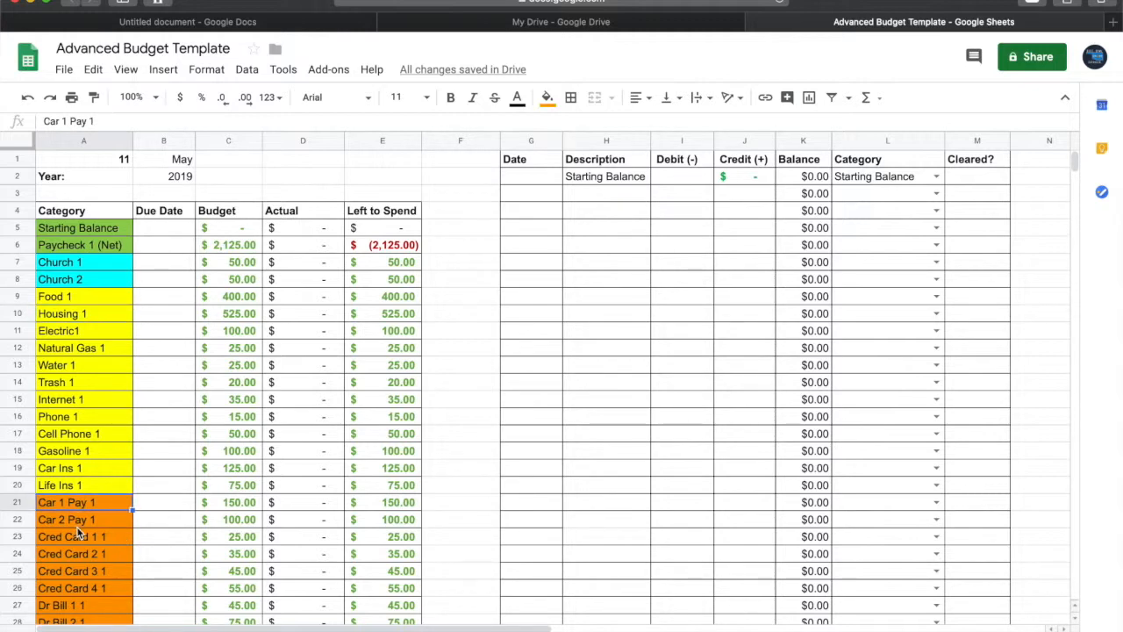
pyautogui.click(77, 528)
pyautogui.scroll(-3, 78, 527)
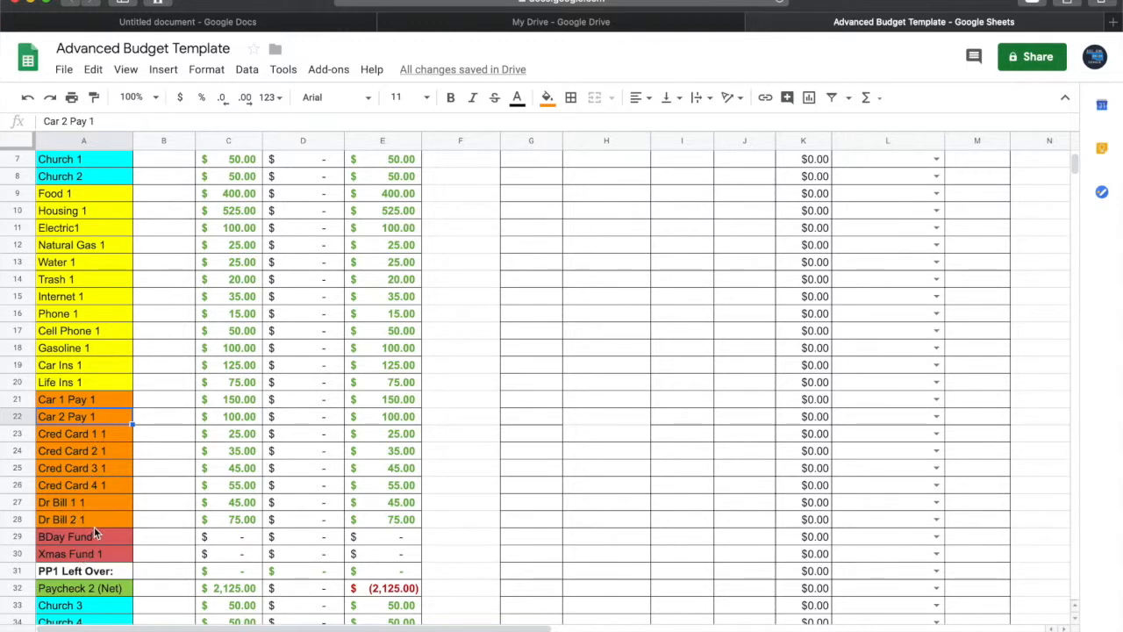
pyautogui.click(114, 487)
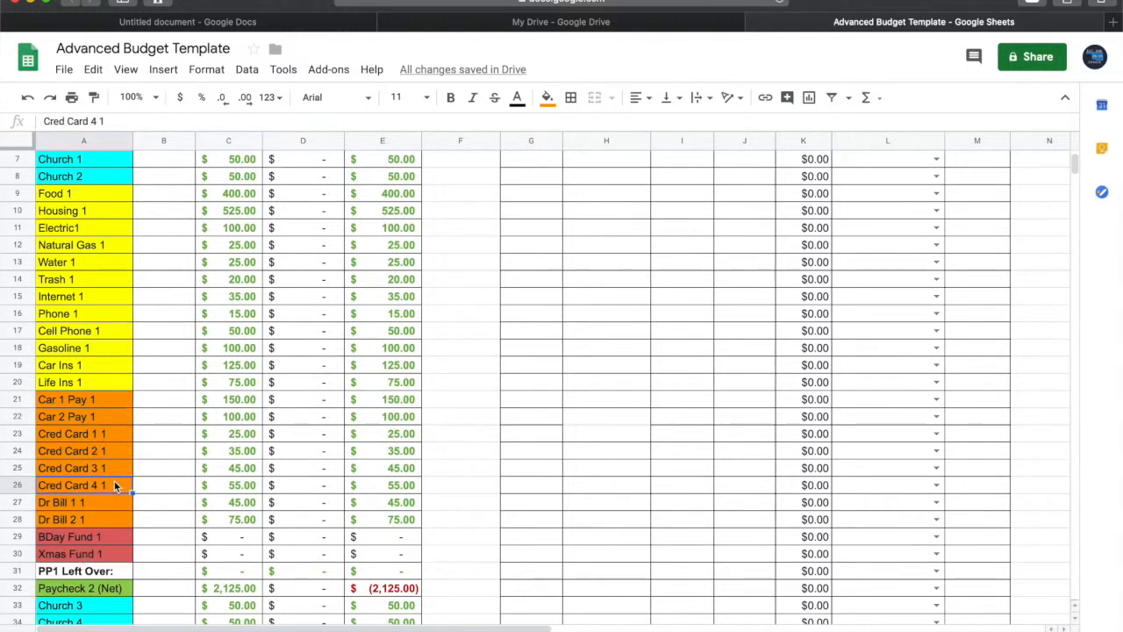
pyautogui.click(102, 383)
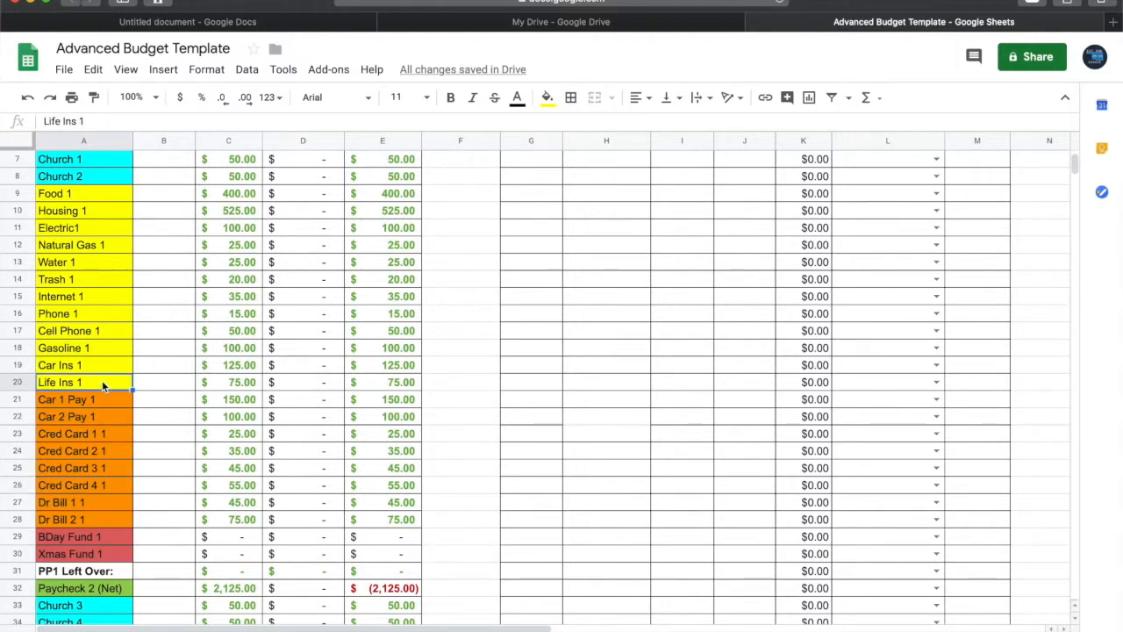
pyautogui.scroll(3, 163, 394)
pyautogui.click(163, 382)
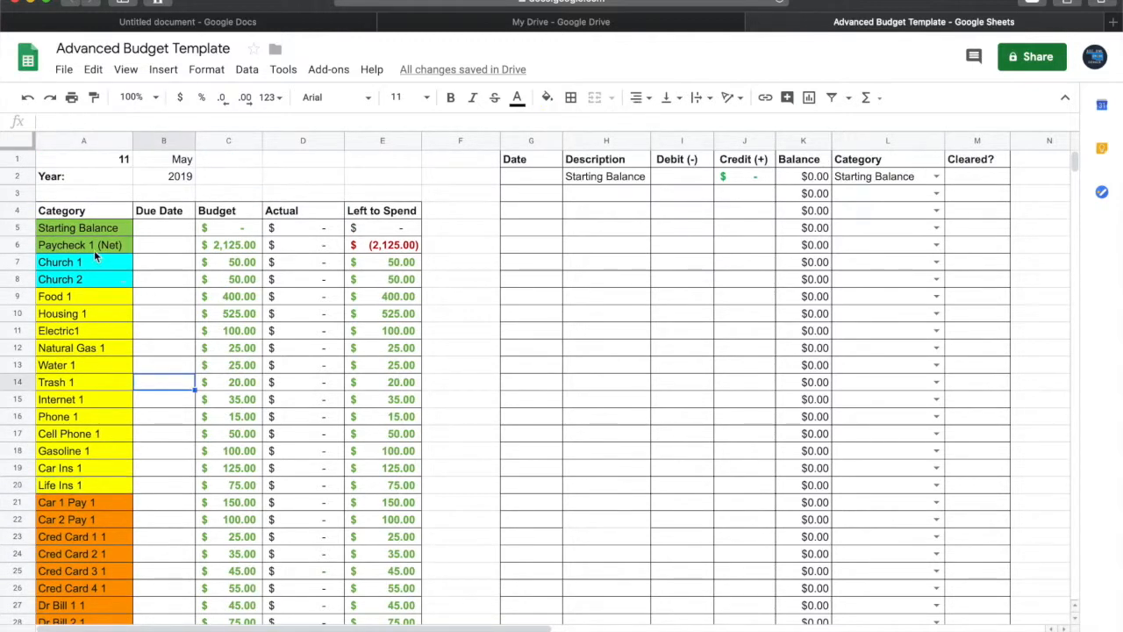
pyautogui.scroll(-5, 187, 478)
pyautogui.scroll(-3, 186, 478)
pyautogui.scroll(2, 186, 479)
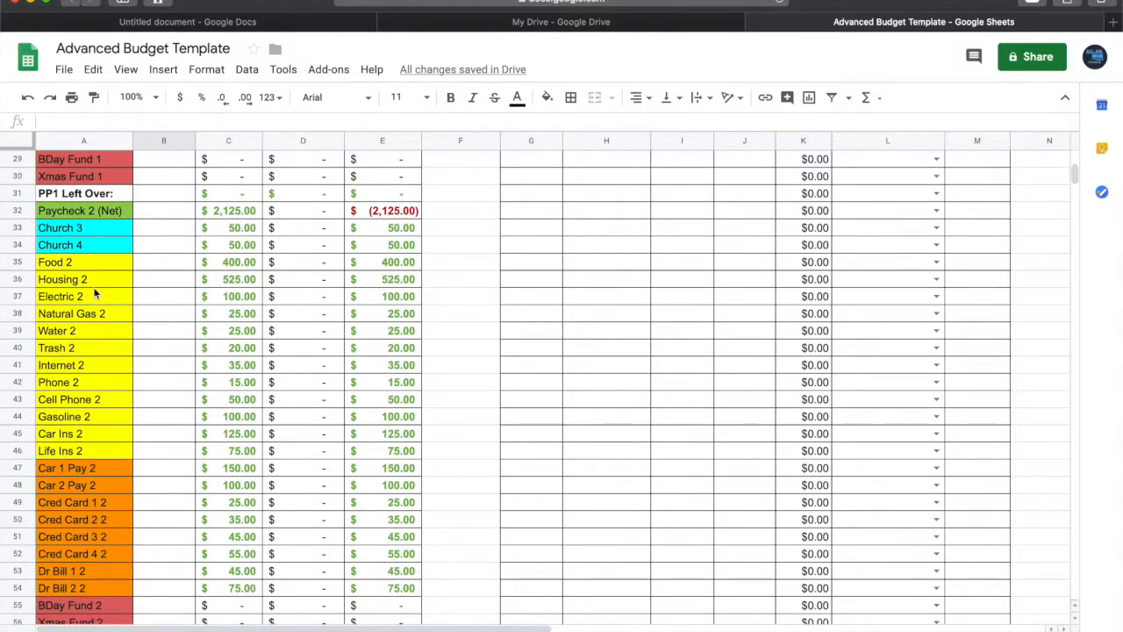
pyautogui.click(90, 213)
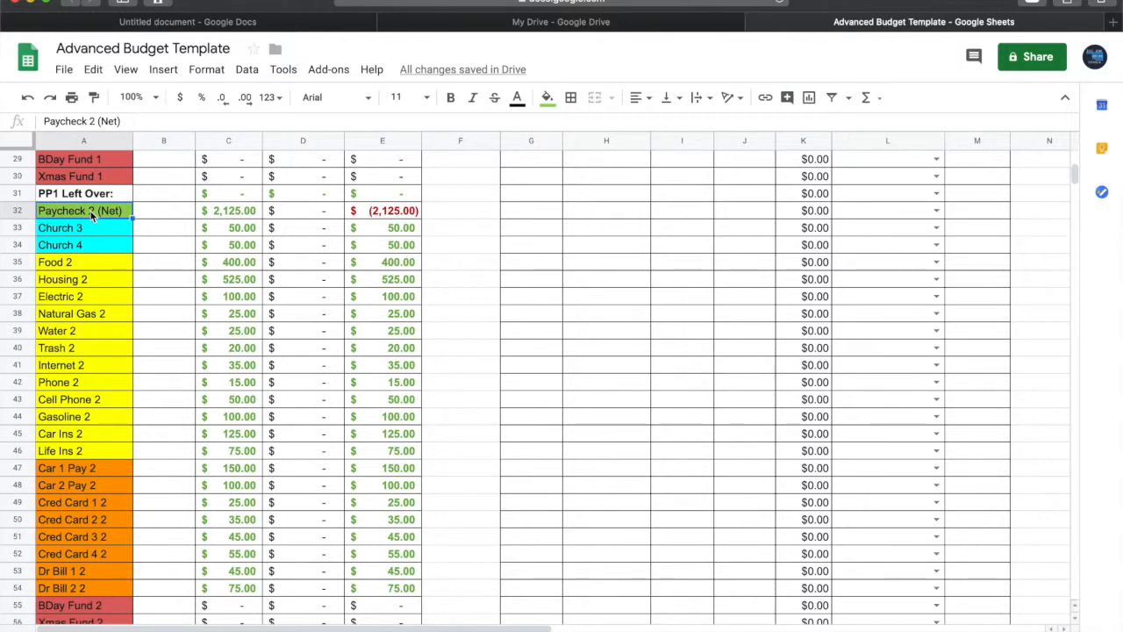
# Enter 9.98 as the credit amount of the Starting Balance row in the transaction register.
pyautogui.scroll(10, 196, 281)
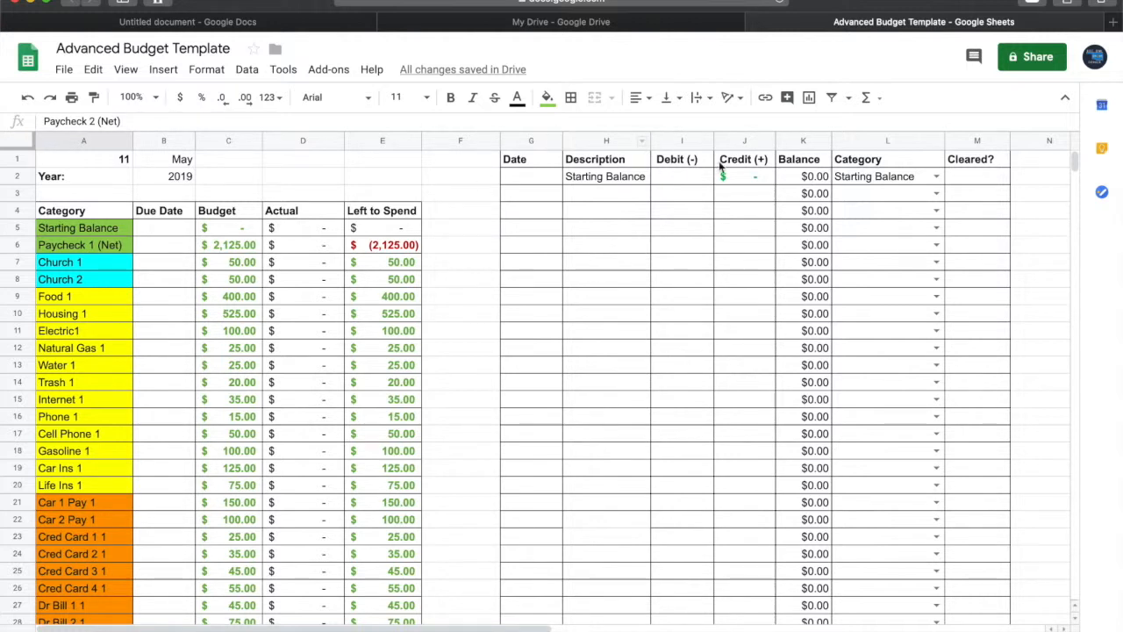
pyautogui.click(749, 180)
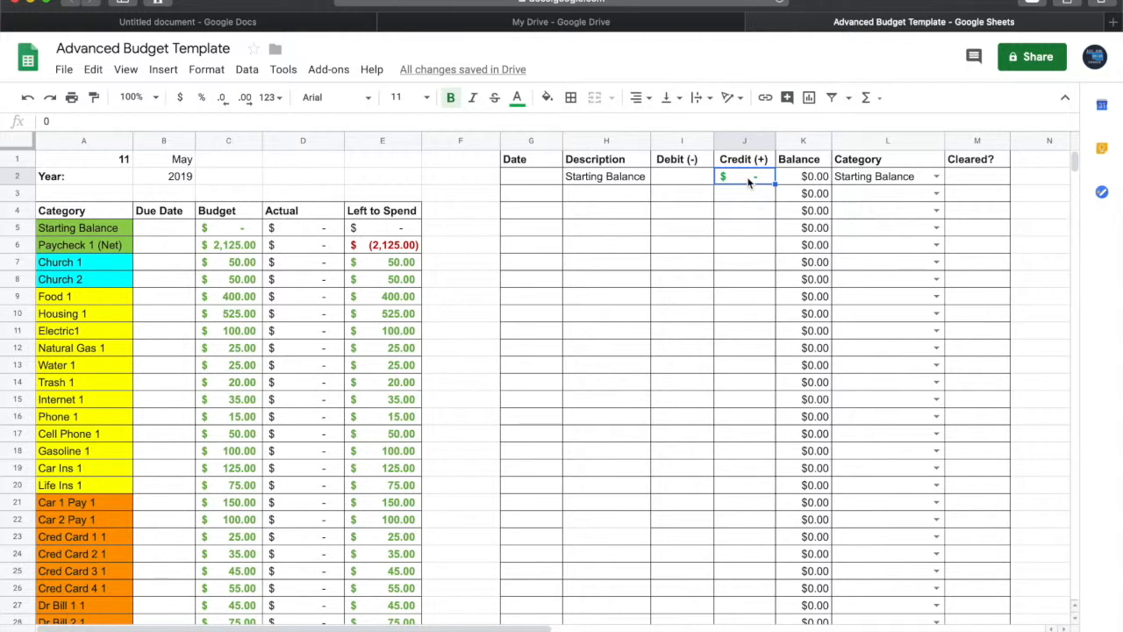
pyautogui.write('9.98')
pyautogui.press('Return')
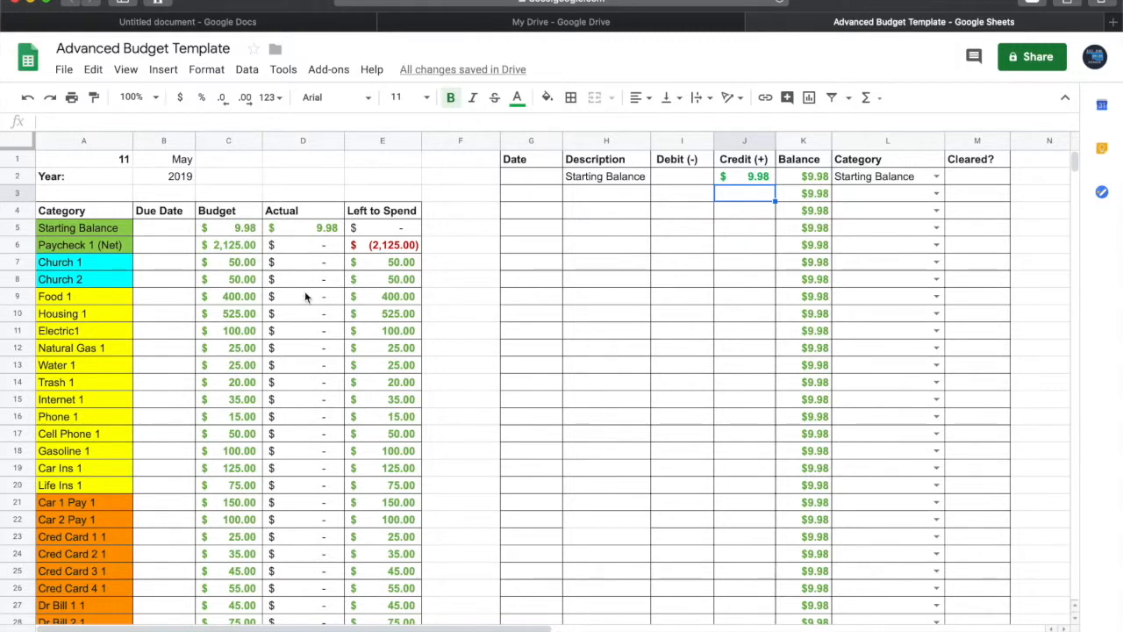
# Check how the starting balance carries into the budget column and inspect the PP1 Left Over formula and the Housing 1 budget.
pyautogui.scroll(-1, 305, 295)
pyautogui.scroll(-2, 306, 296)
pyautogui.scroll(1, 305, 295)
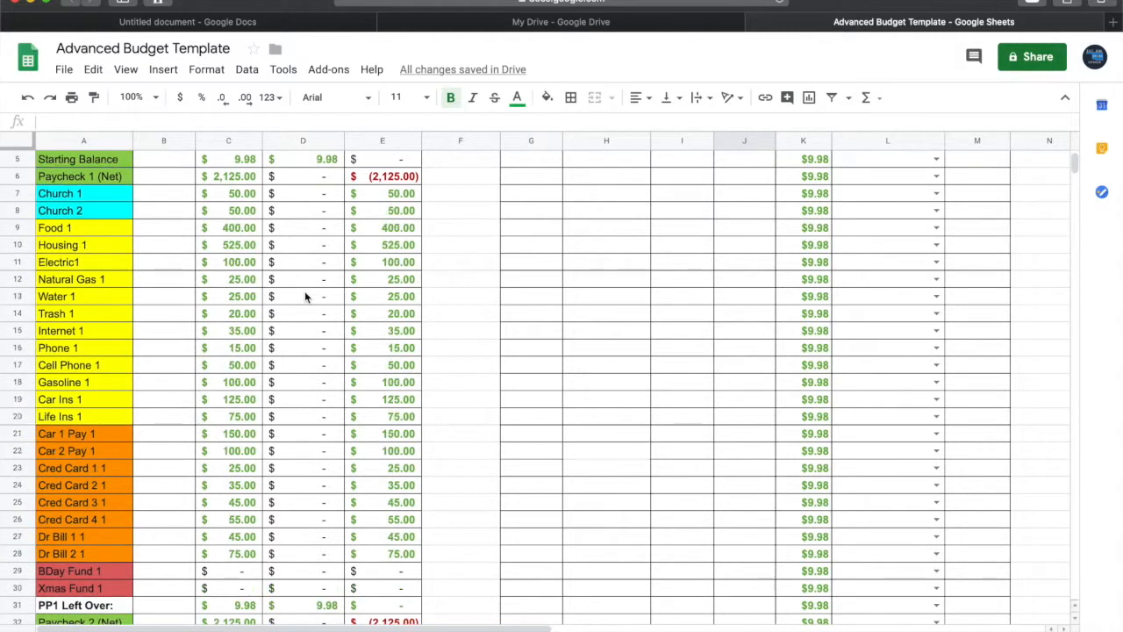
pyautogui.scroll(-1, 305, 296)
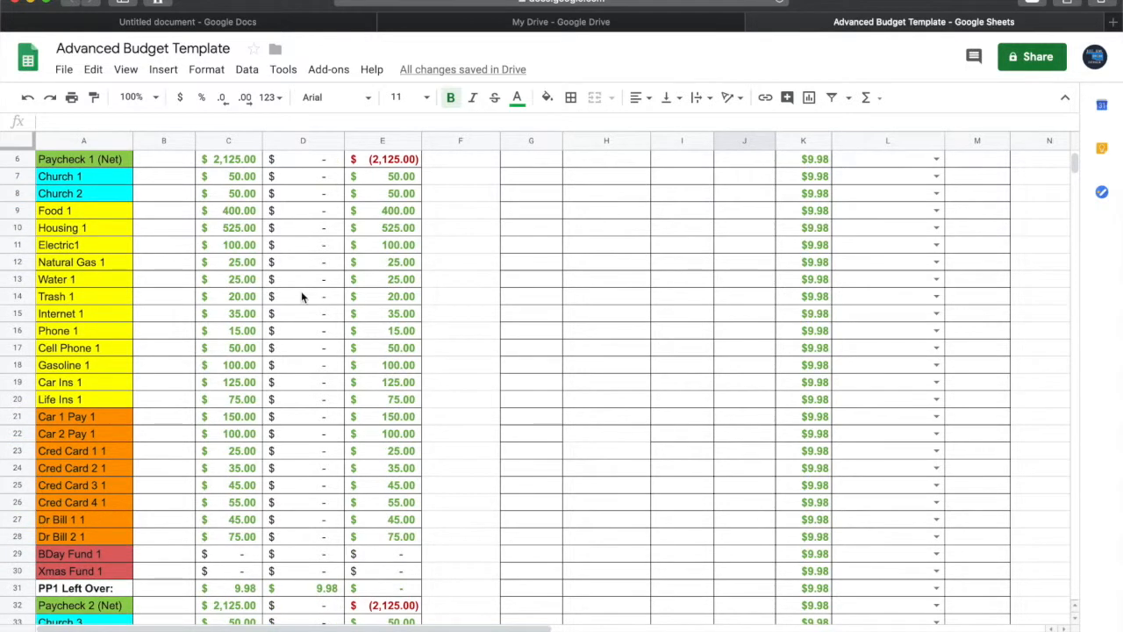
pyautogui.click(246, 589)
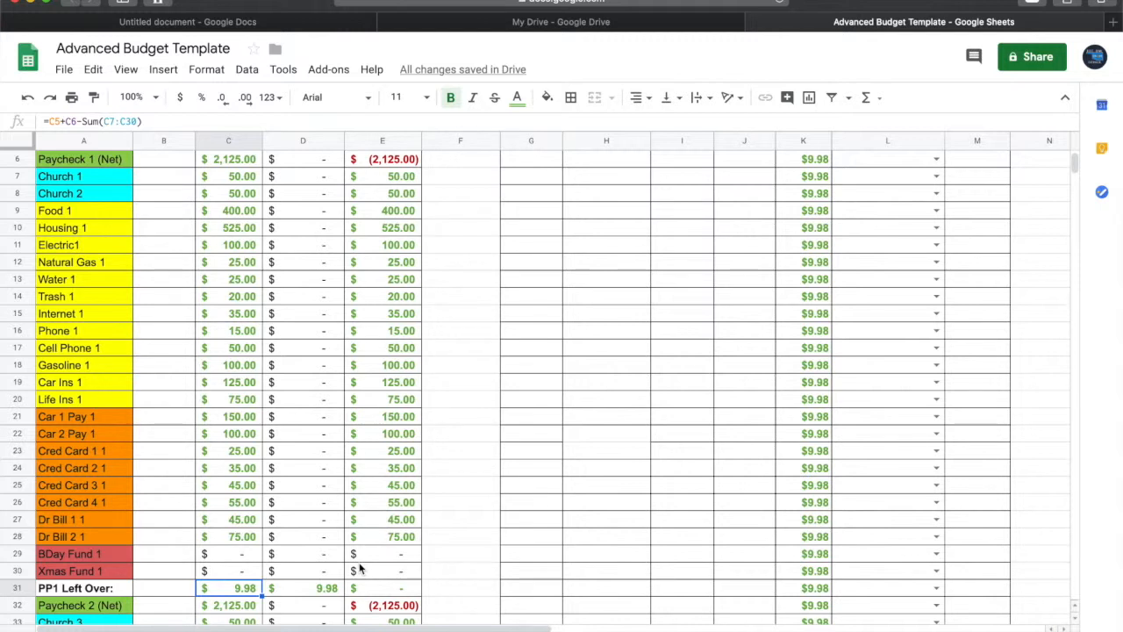
pyautogui.scroll(1, 359, 569)
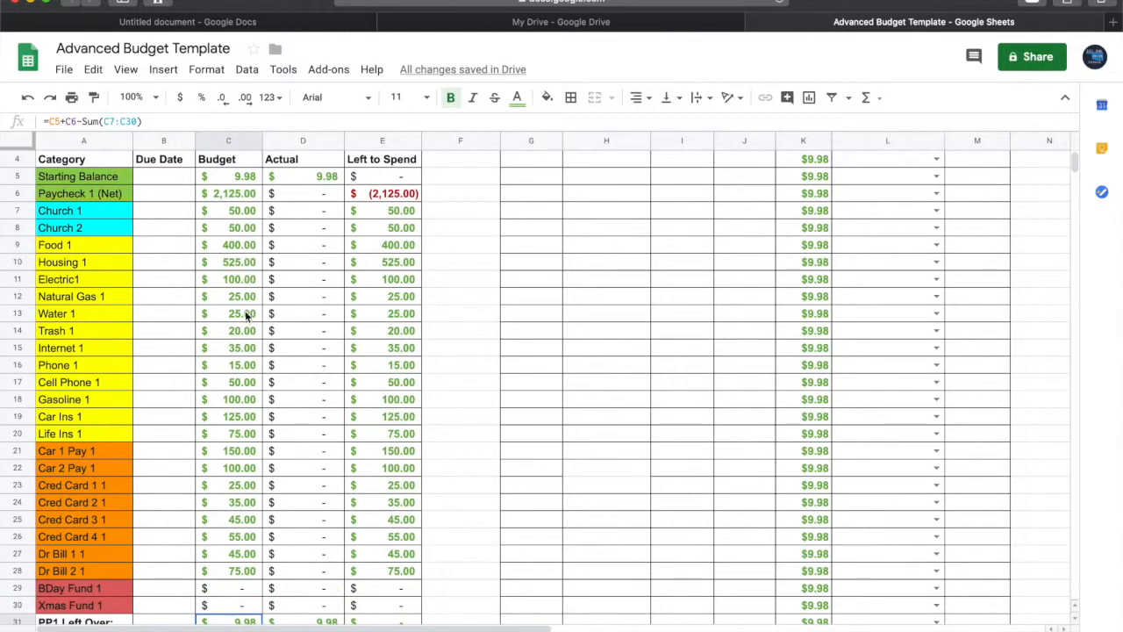
pyautogui.click(235, 262)
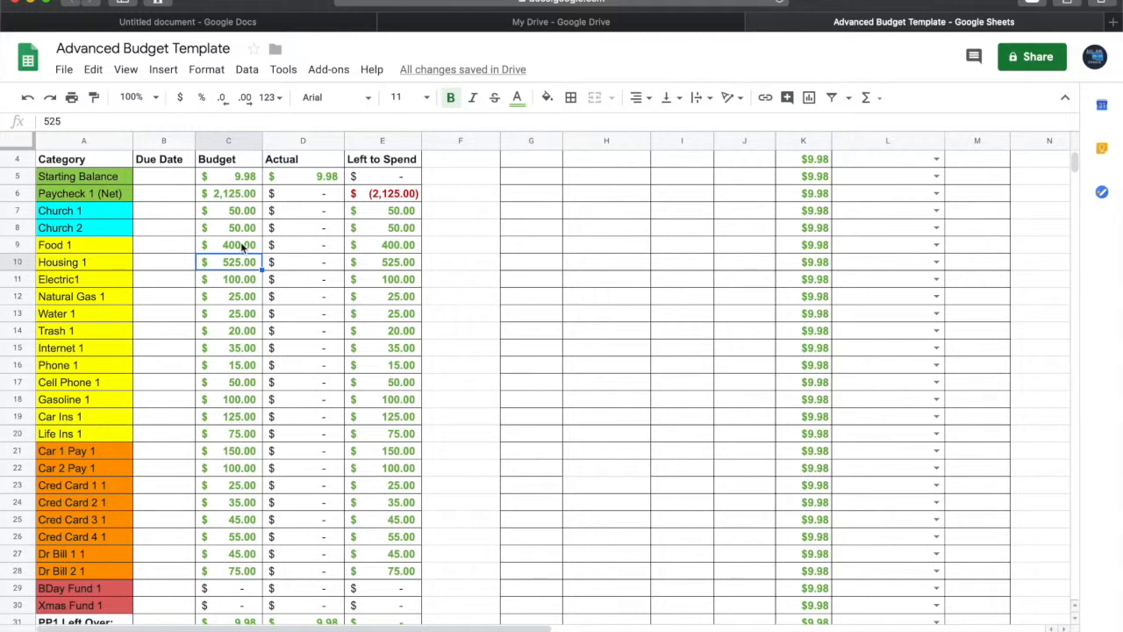
# Review the Paycheck 1 budget amounts, checking the Food 1 and Internet 1 entries.
pyautogui.click(241, 246)
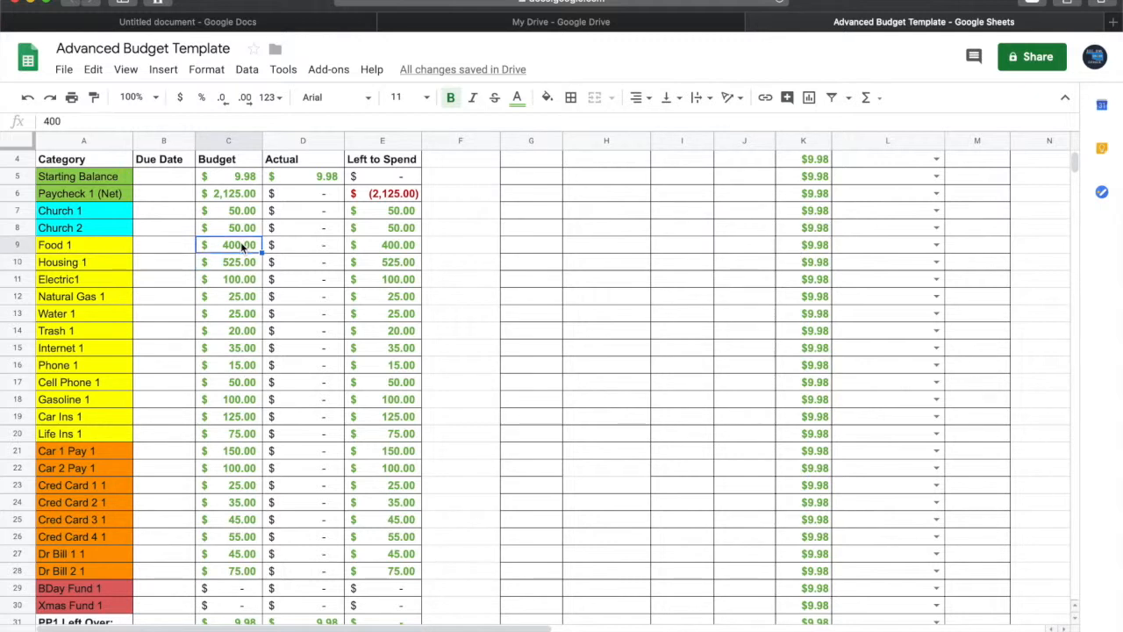
pyautogui.scroll(-1, 231, 349)
pyautogui.scroll(-1, 231, 349)
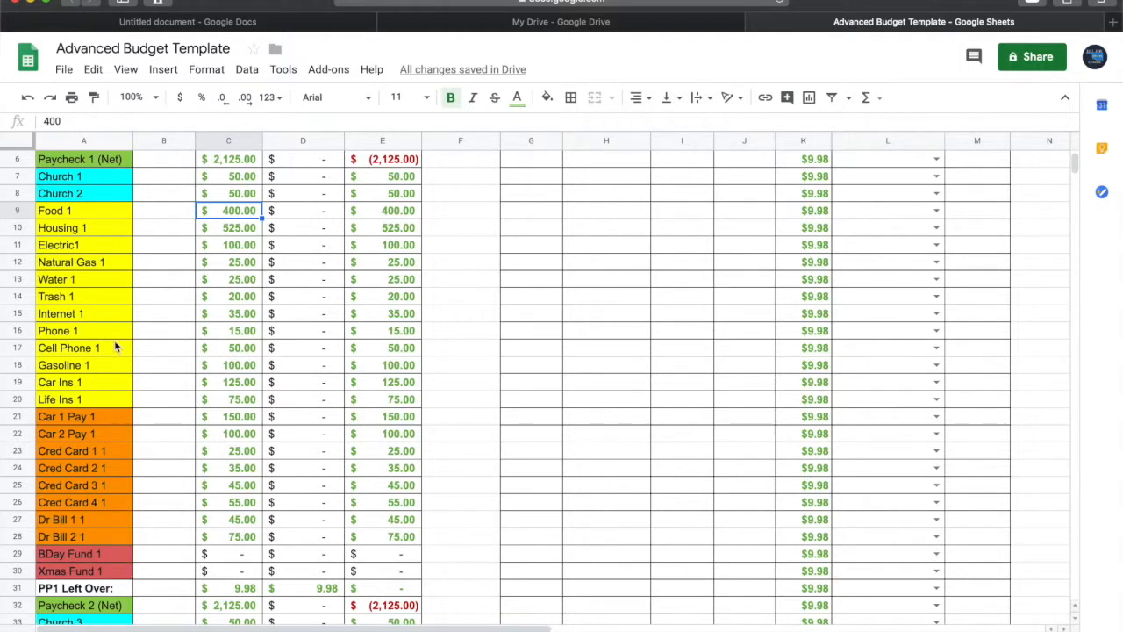
pyautogui.scroll(2, 115, 313)
pyautogui.scroll(-1, 115, 313)
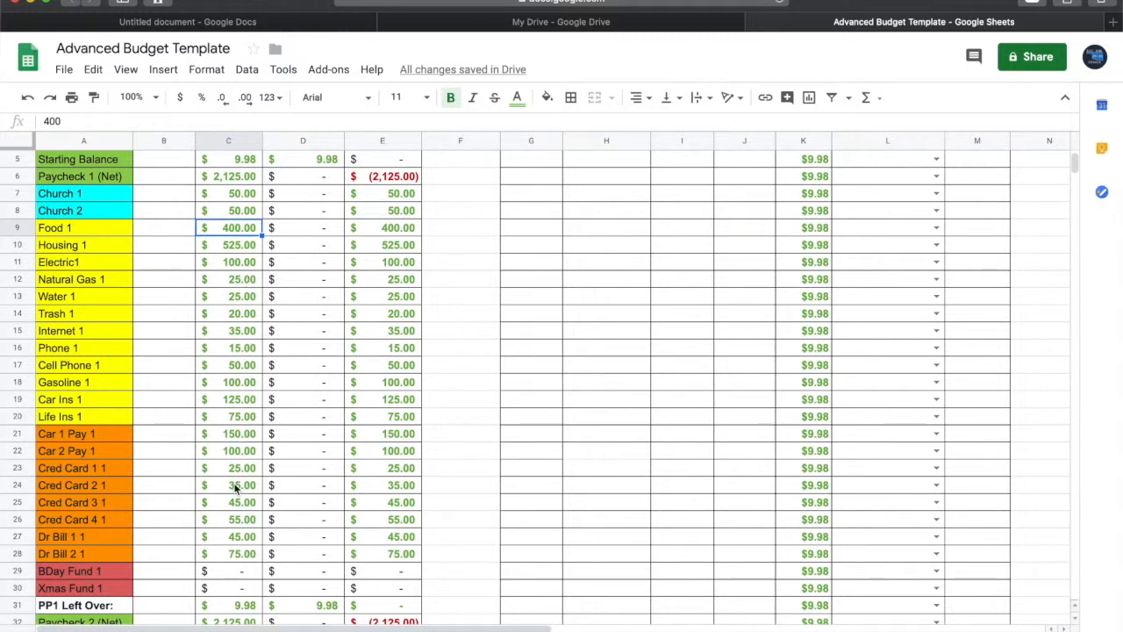
pyautogui.click(244, 336)
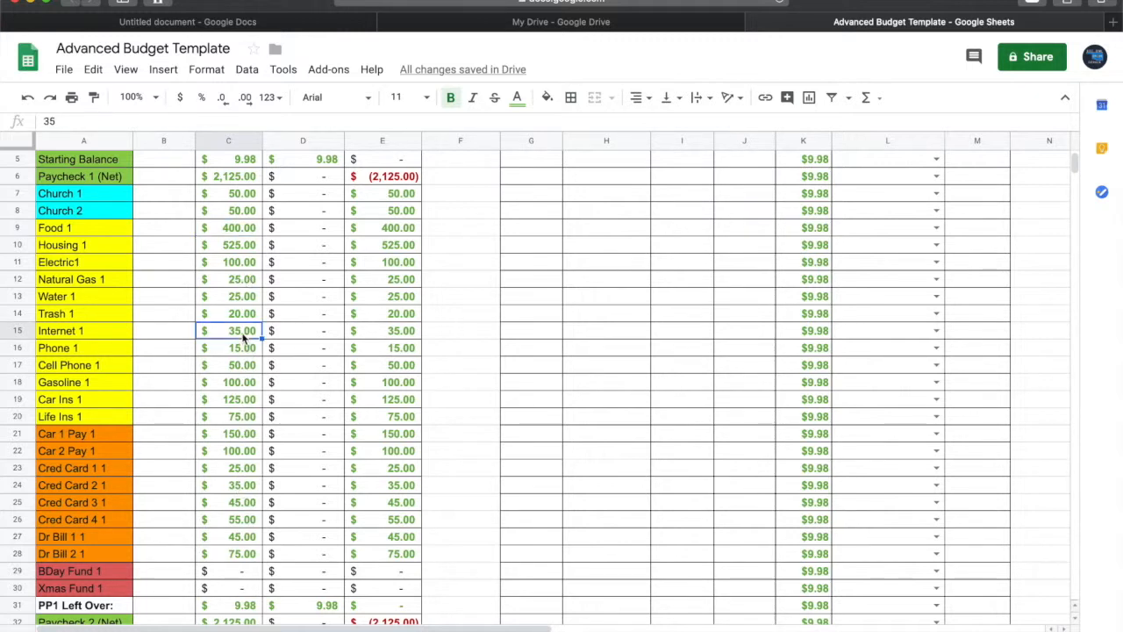
# Enter 9.98 as the Xmas Fund 1 budget to allocate the money left over from Paycheck 1.
pyautogui.click(238, 591)
pyautogui.write('9.98')
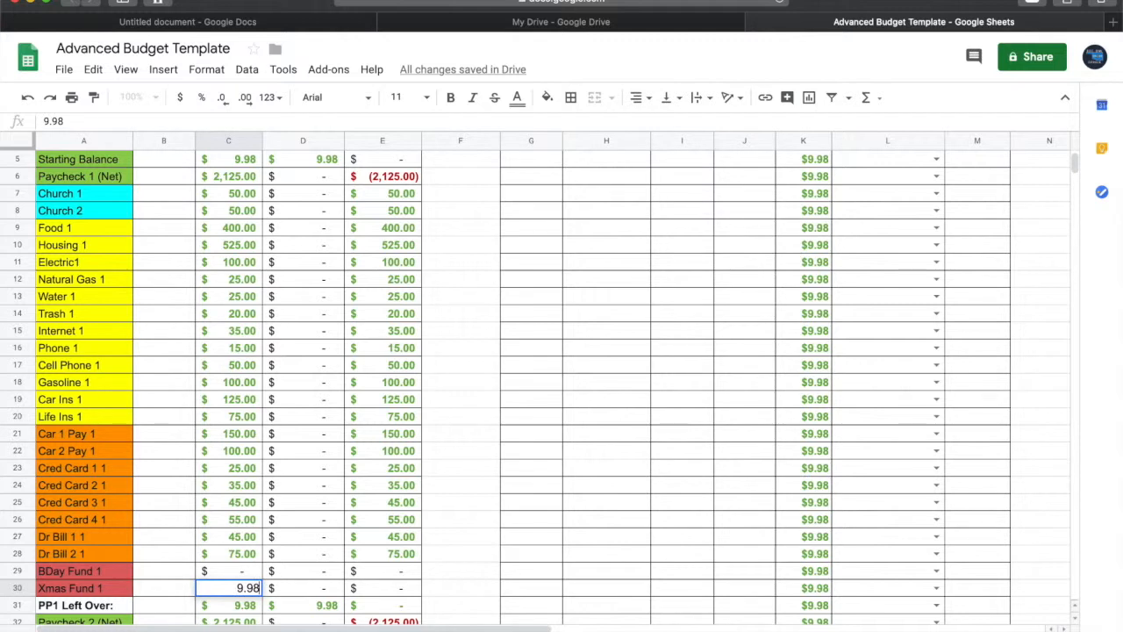
pyautogui.press('Return')
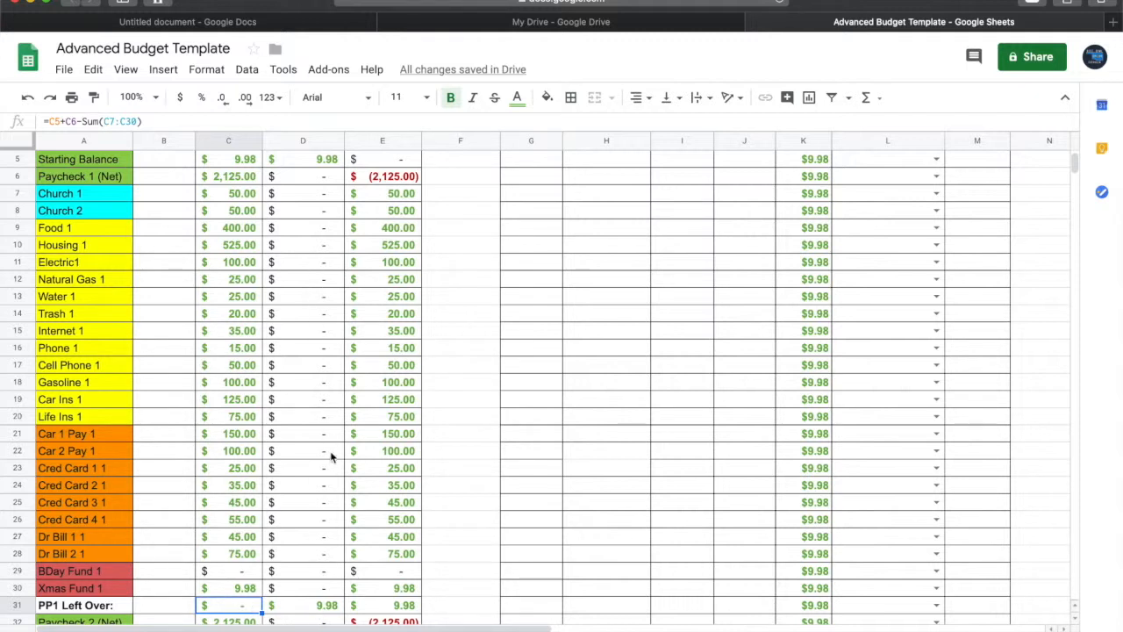
# Record a register transaction below Starting Balance dated 05/01, described as "payday", with a credit of 2125.
pyautogui.scroll(2, 331, 455)
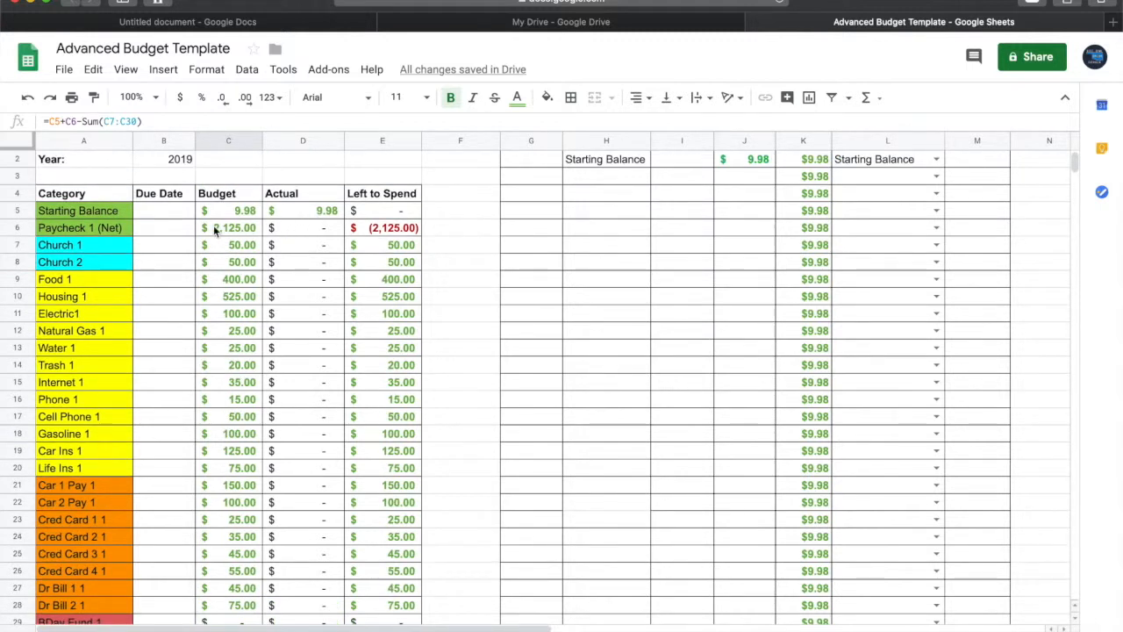
pyautogui.click(542, 176)
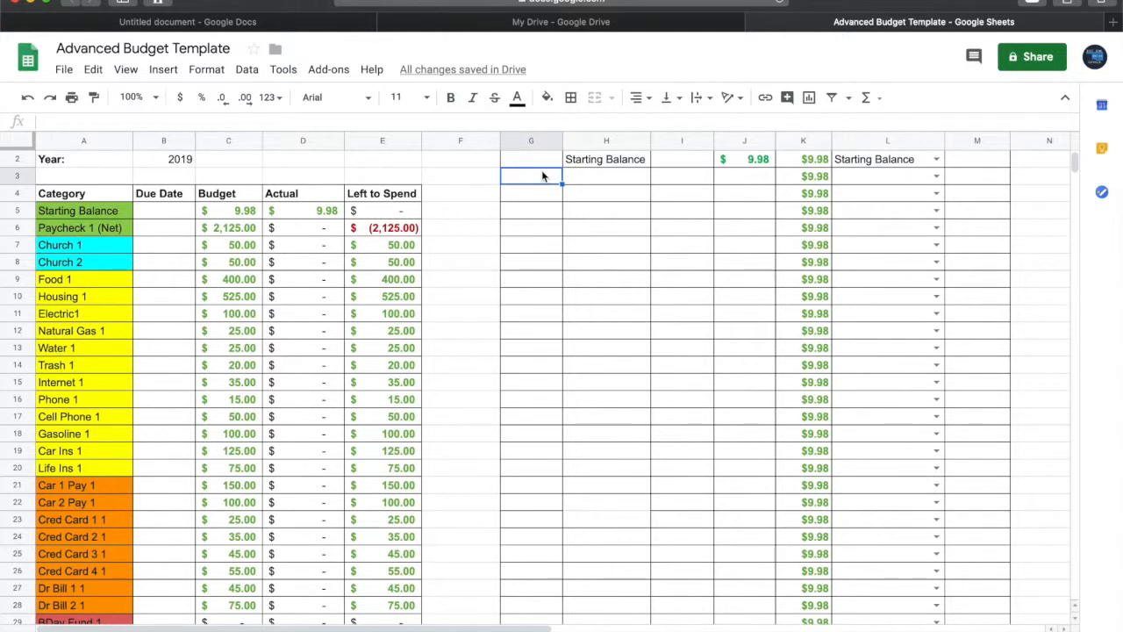
pyautogui.scroll(1, 542, 177)
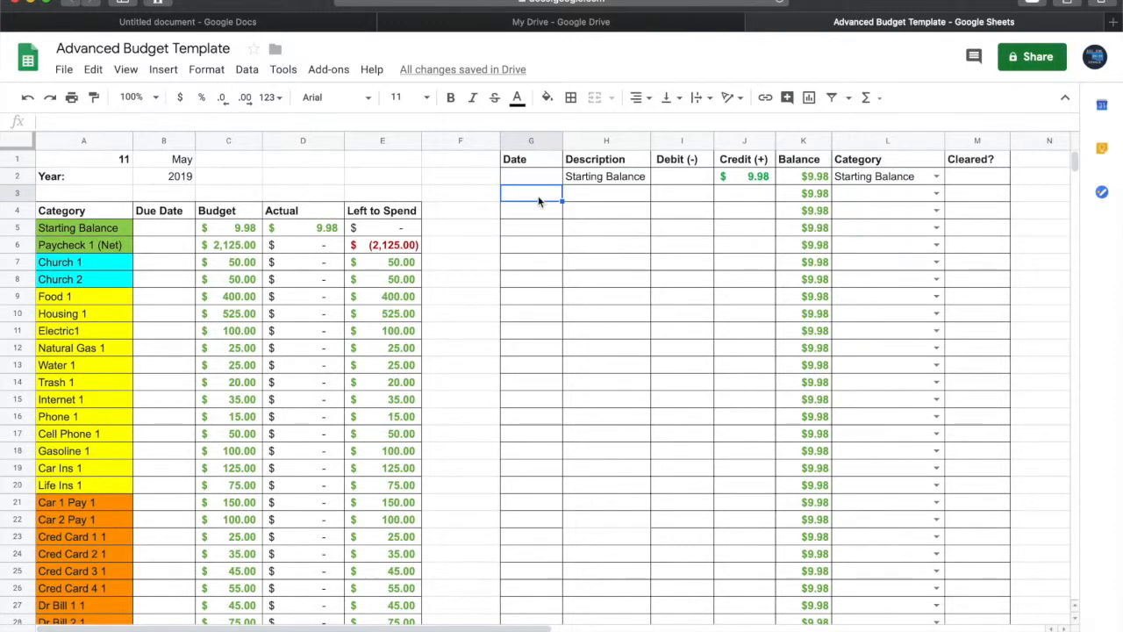
pyautogui.write('05/01')
pyautogui.press('Tab')
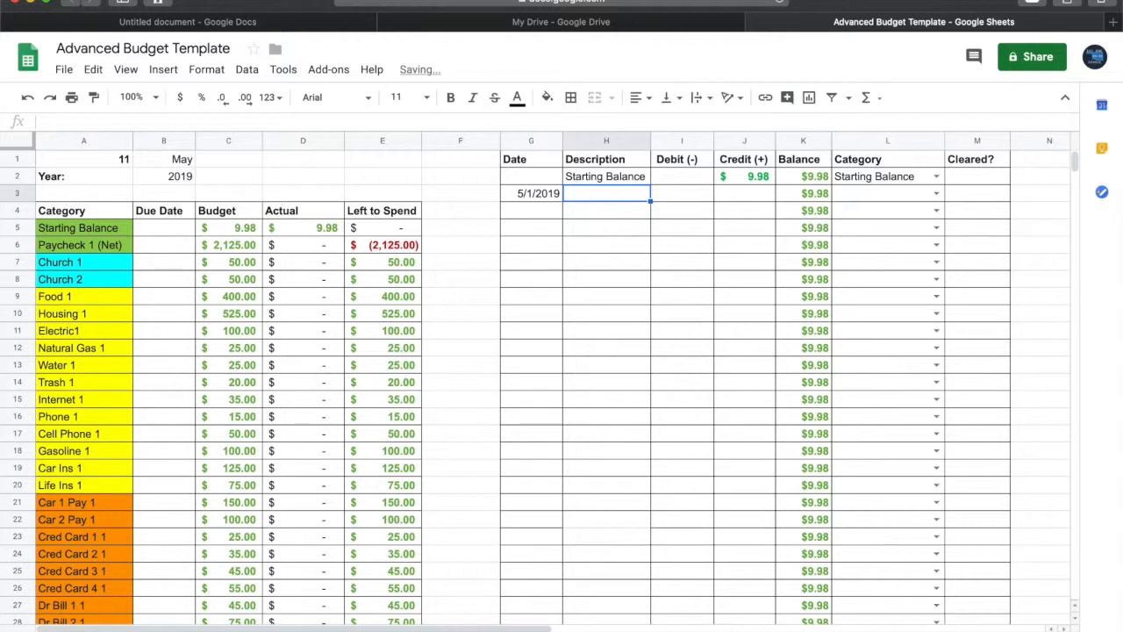
pyautogui.write('p')
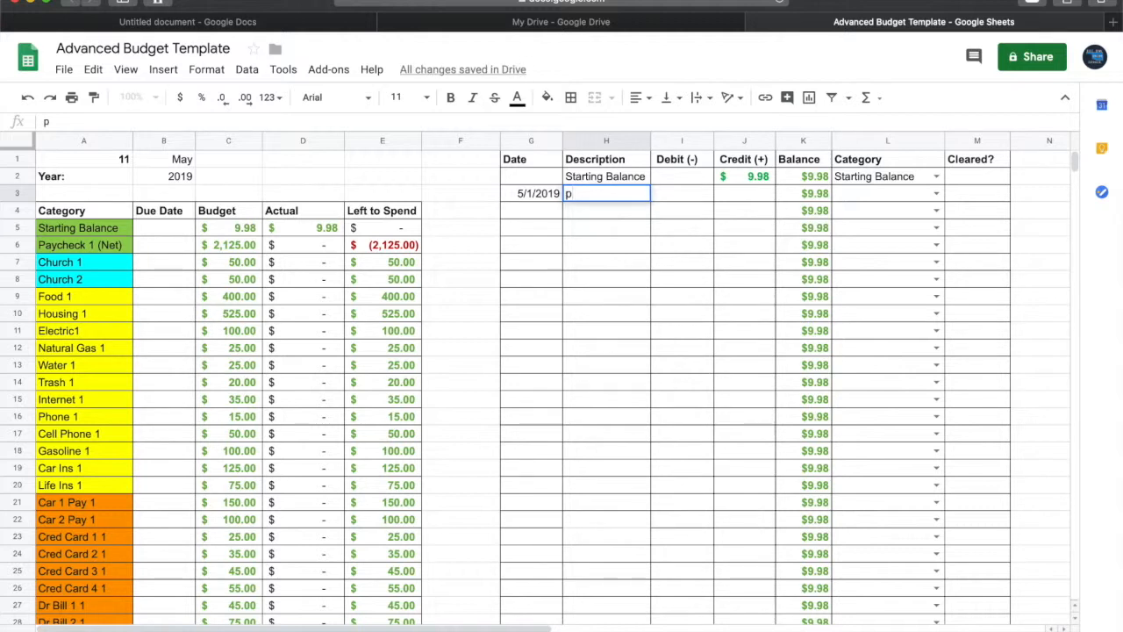
pyautogui.write('ayday')
pyautogui.press('Tab')
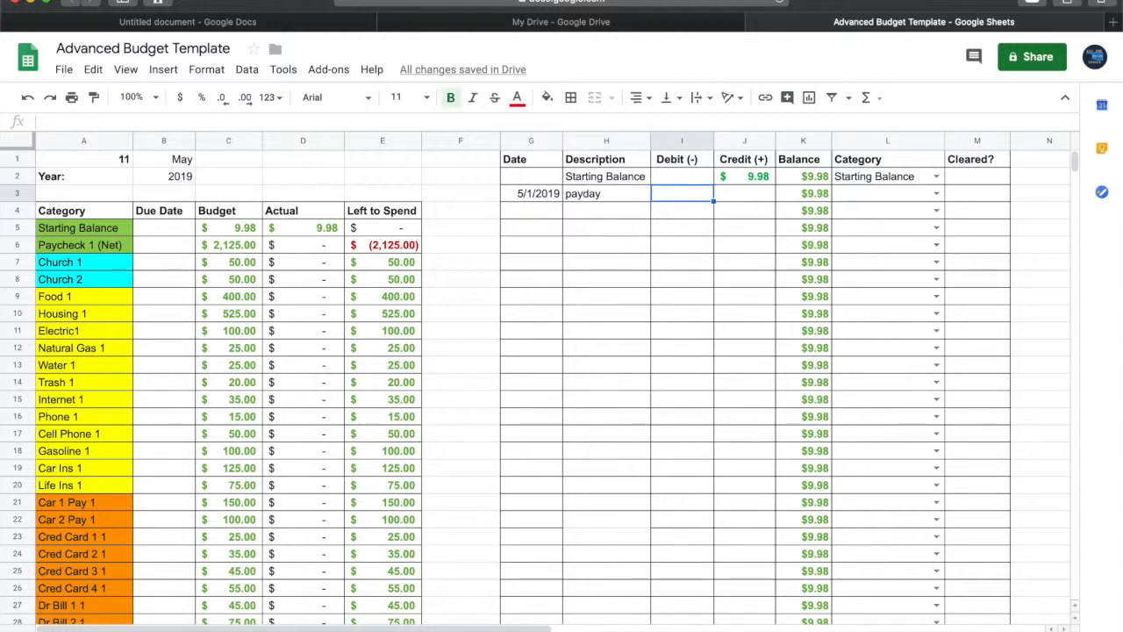
pyautogui.press('Tab')
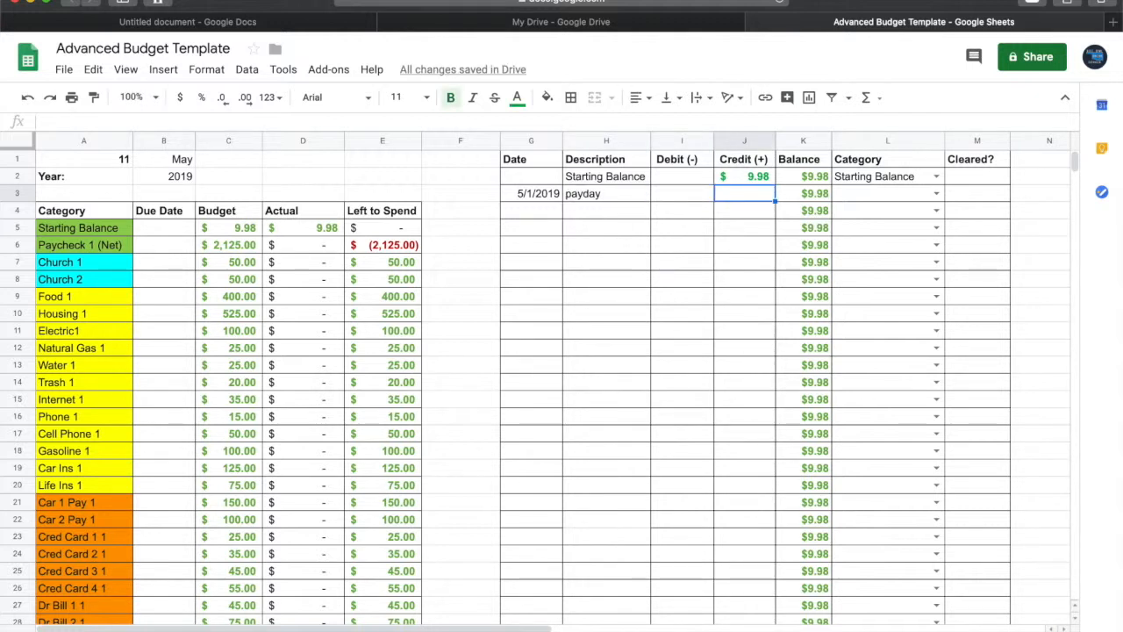
pyautogui.write('2125')
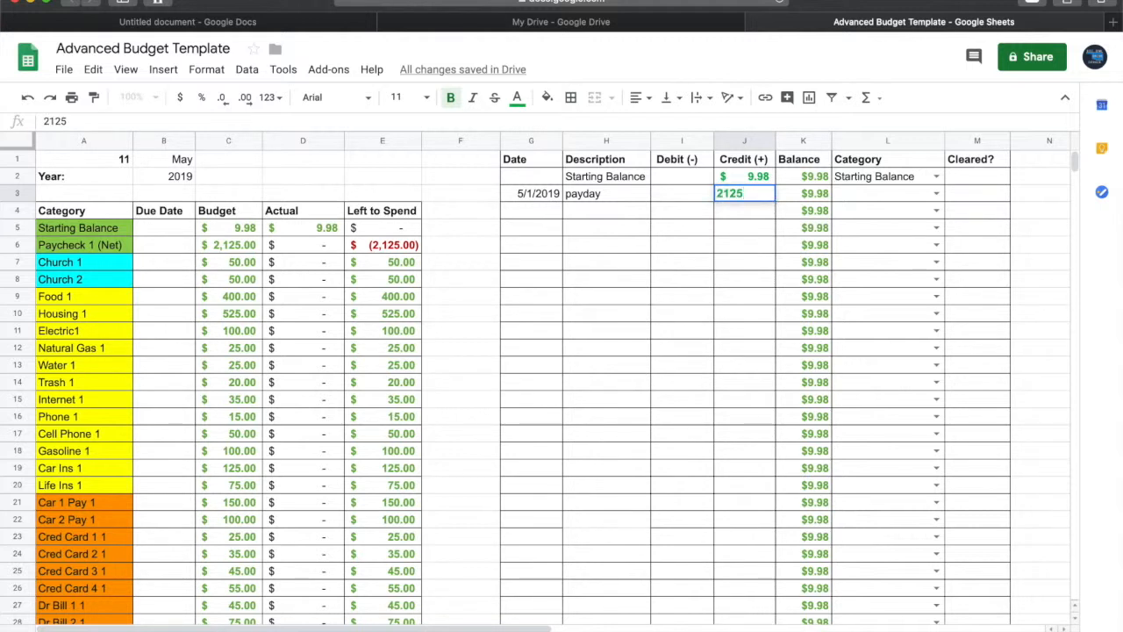
pyautogui.press('Tab')
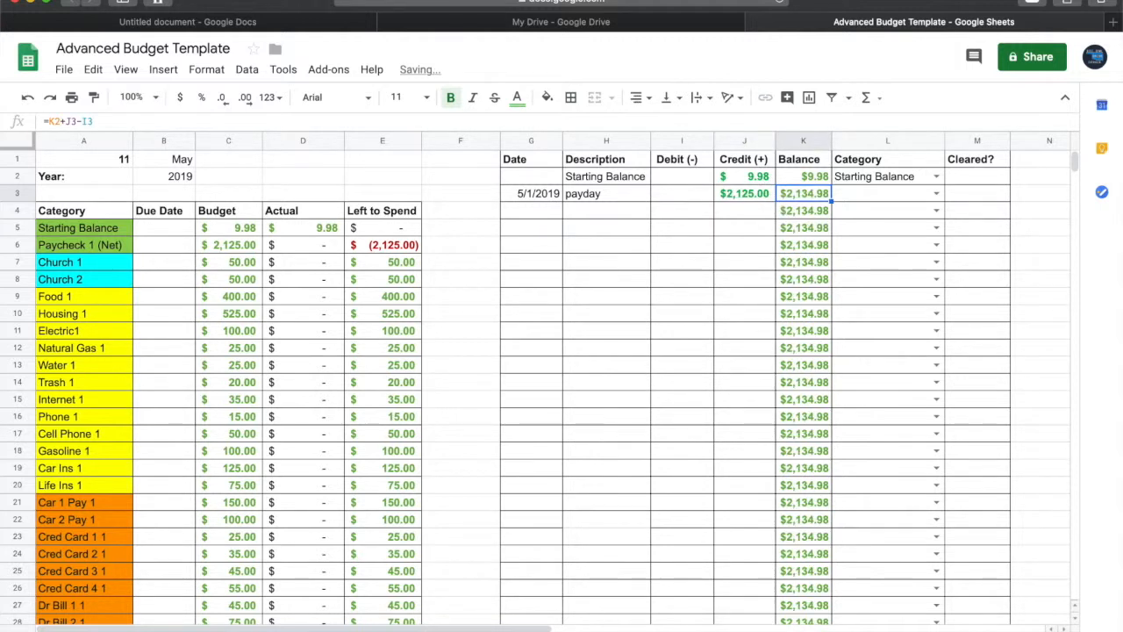
pyautogui.press('Tab')
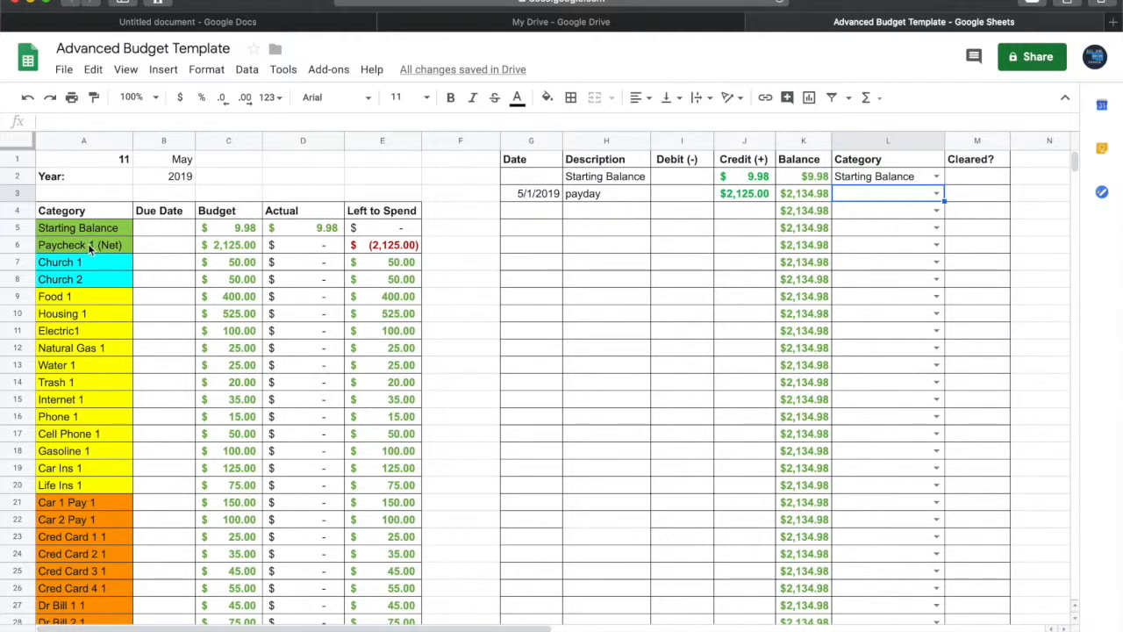
pyautogui.click(866, 198)
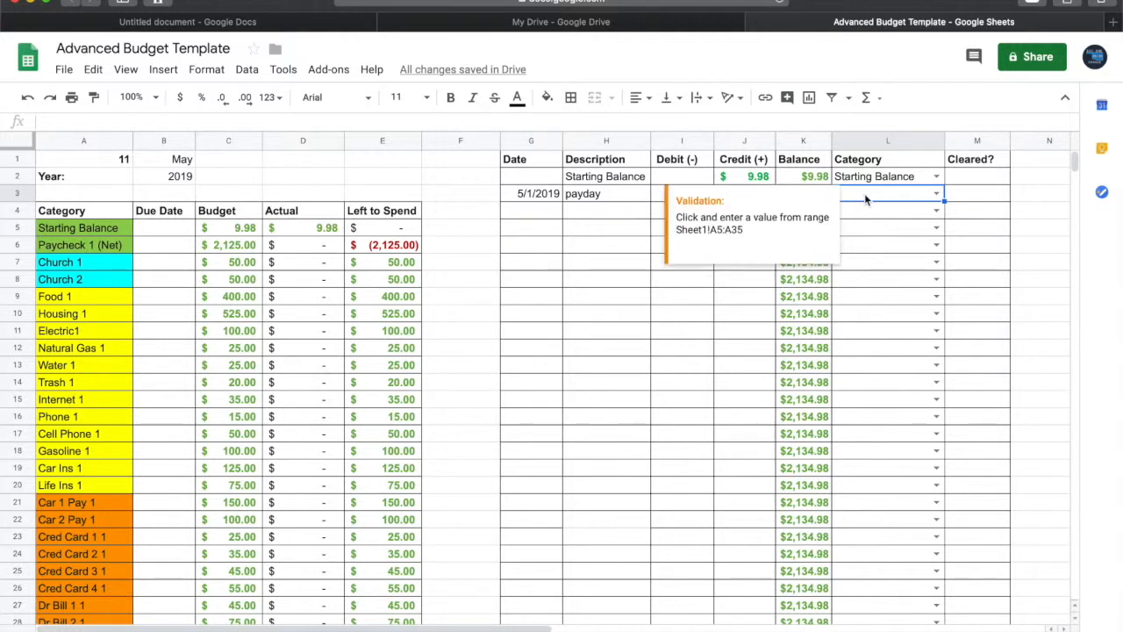
pyautogui.click(938, 193)
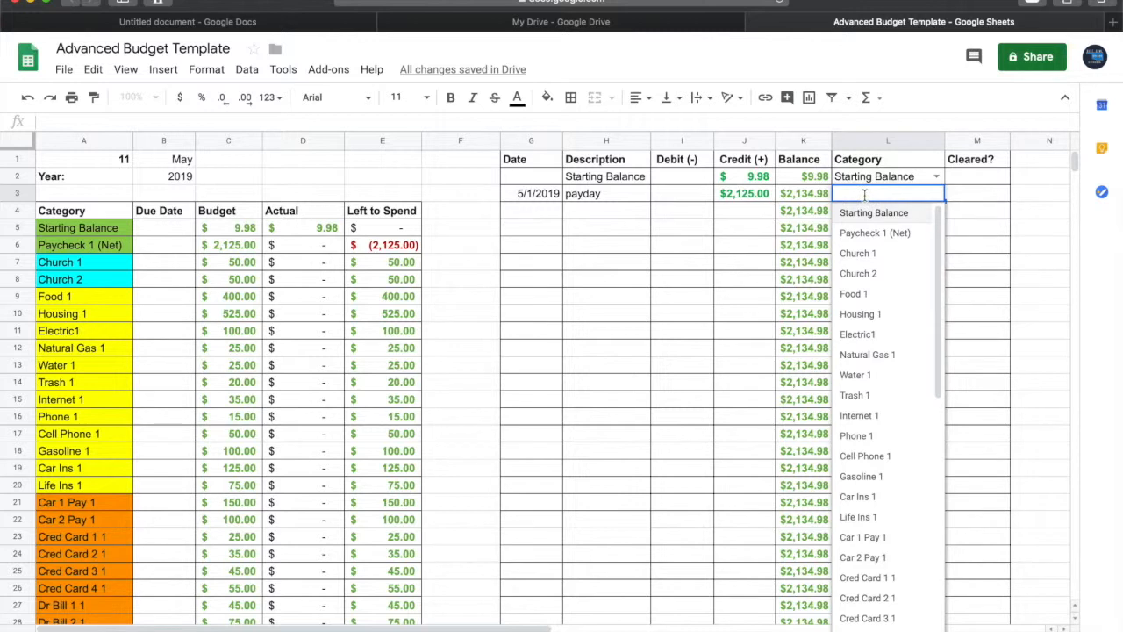
pyautogui.click(655, 254)
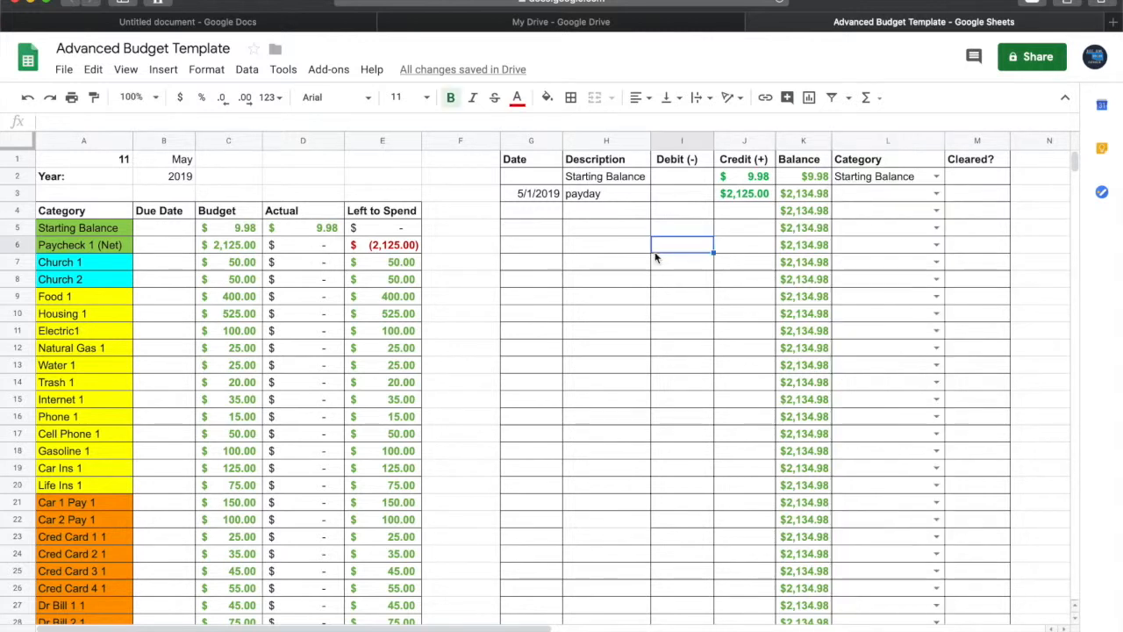
# Assign the Paycheck 1 (Net) category to the payday transaction.
pyautogui.click(867, 195)
pyautogui.write('pay')
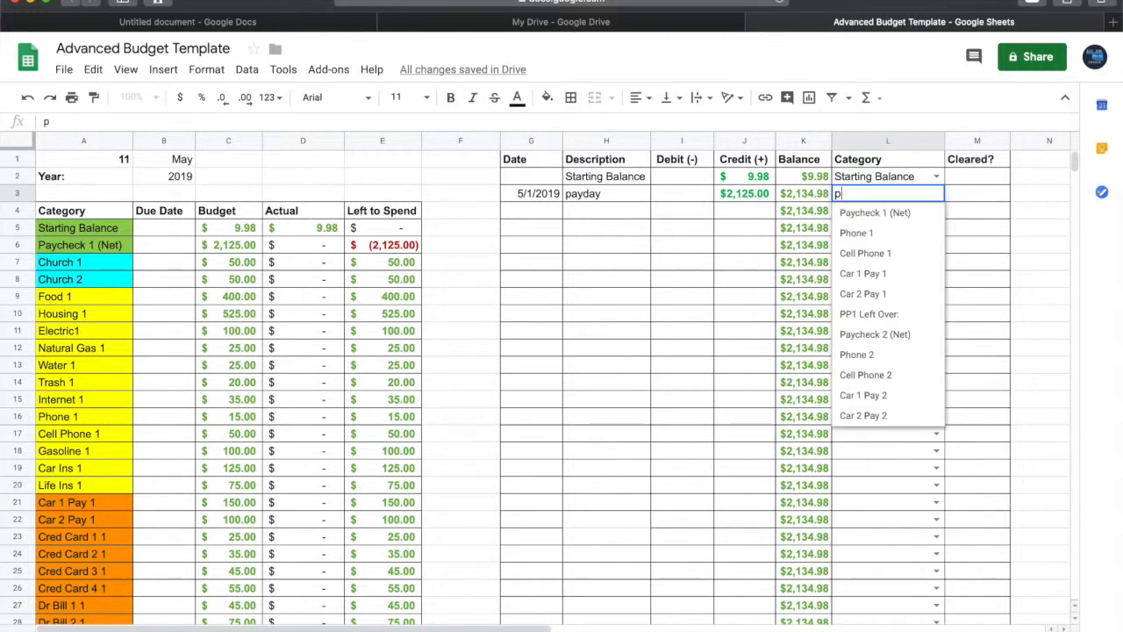
pyautogui.click(873, 213)
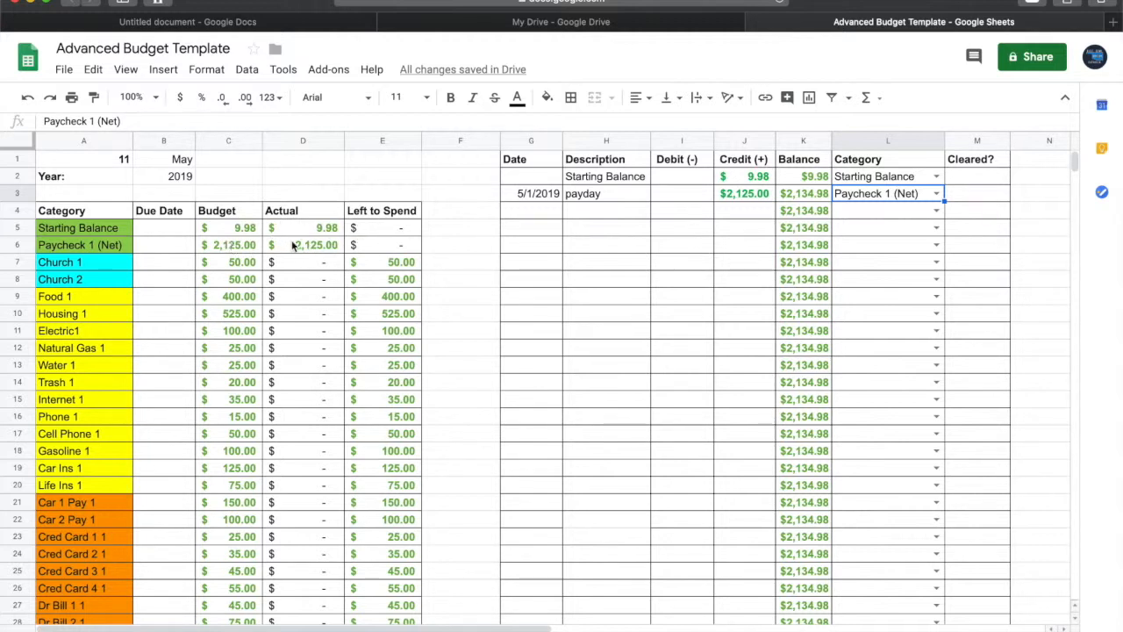
# Add a register transaction below payday described as "wm" with a debit of 108.72.
pyautogui.click(585, 214)
pyautogui.write('wm')
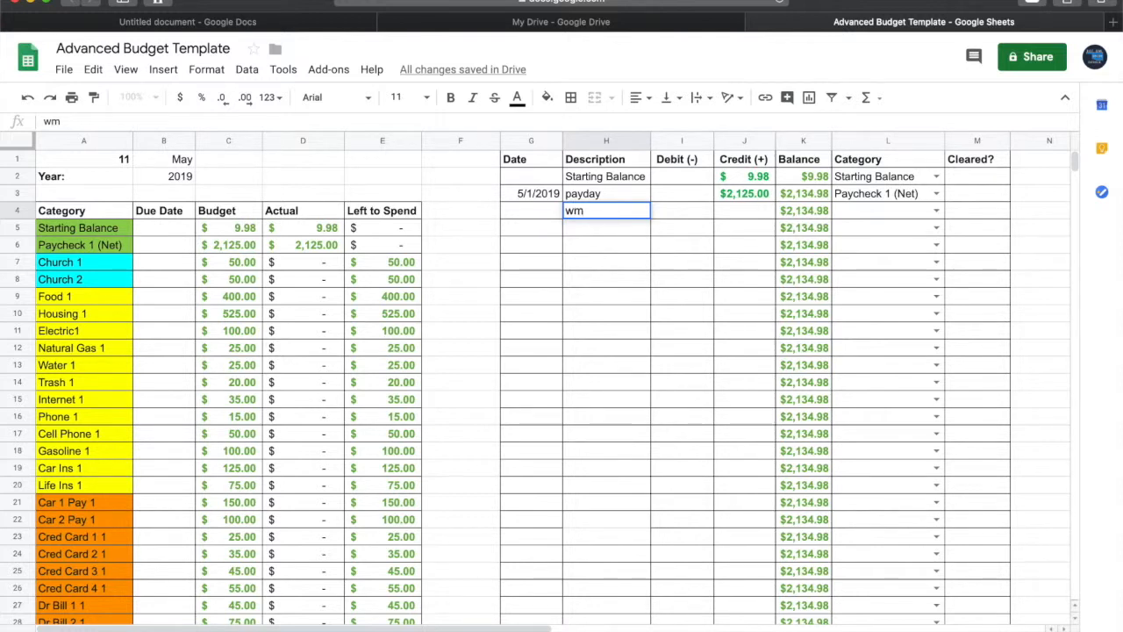
pyautogui.press('Tab')
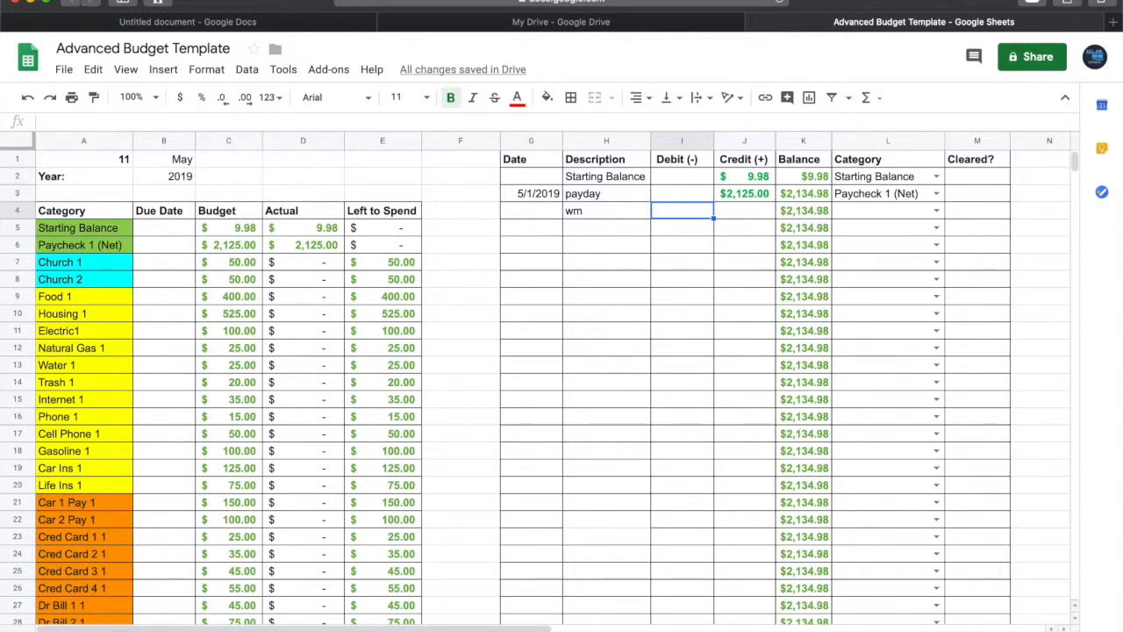
pyautogui.write('108')
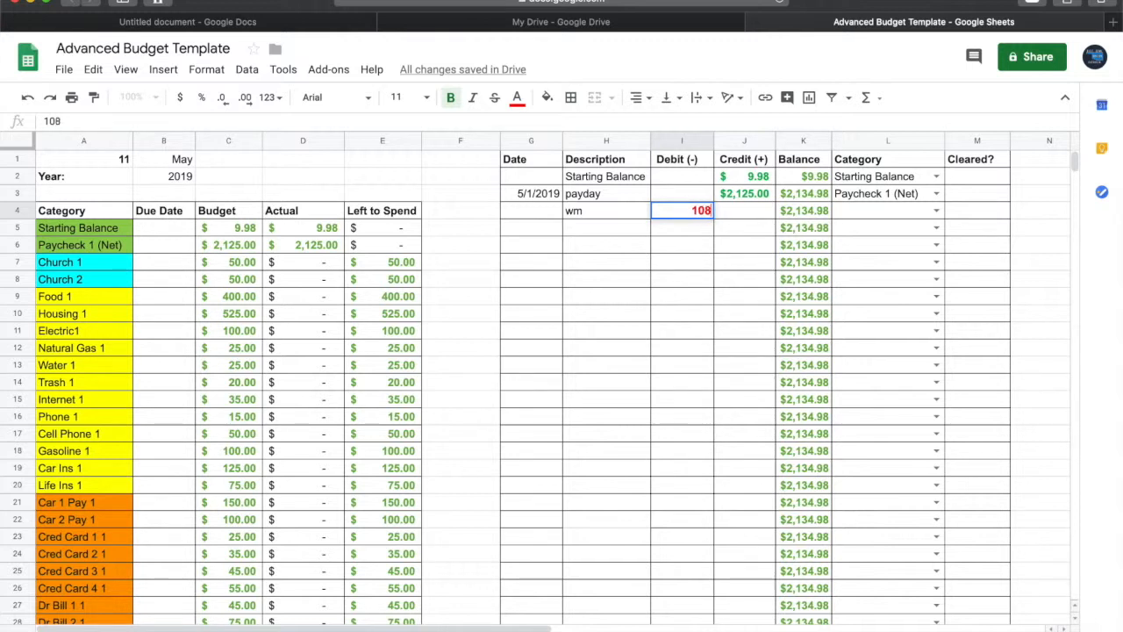
pyautogui.write('.72')
pyautogui.press('Tab')
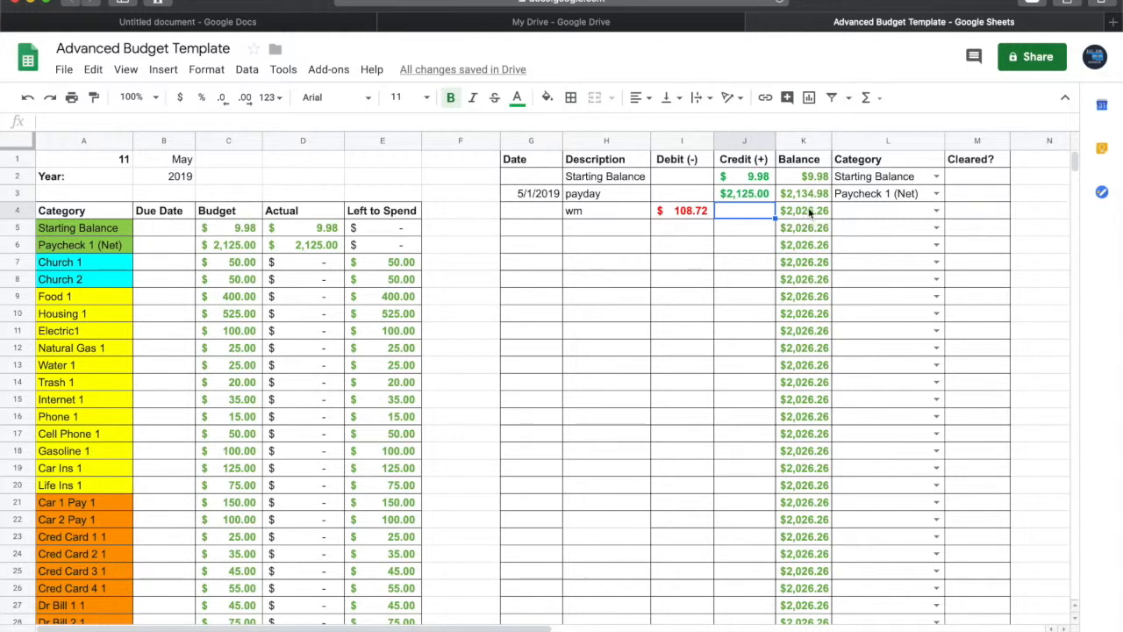
# Check the running balance against the Account Balance cell and inspect that cell's formula.
pyautogui.hscroll(2, 813, 233)
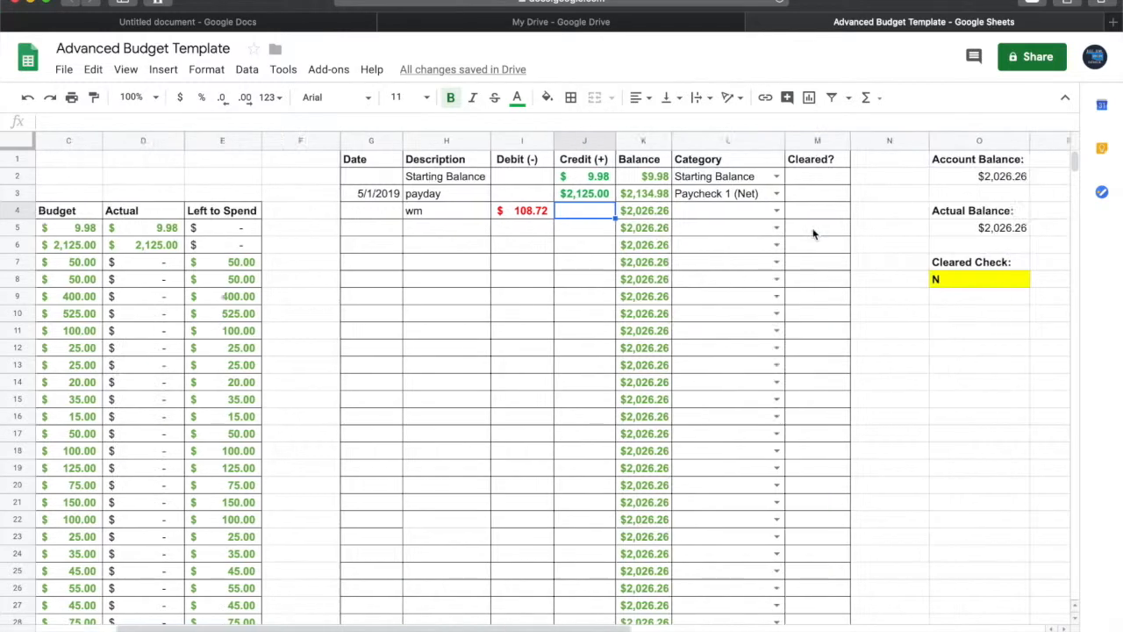
pyautogui.hscroll(4, 813, 232)
pyautogui.hscroll(-3, 812, 233)
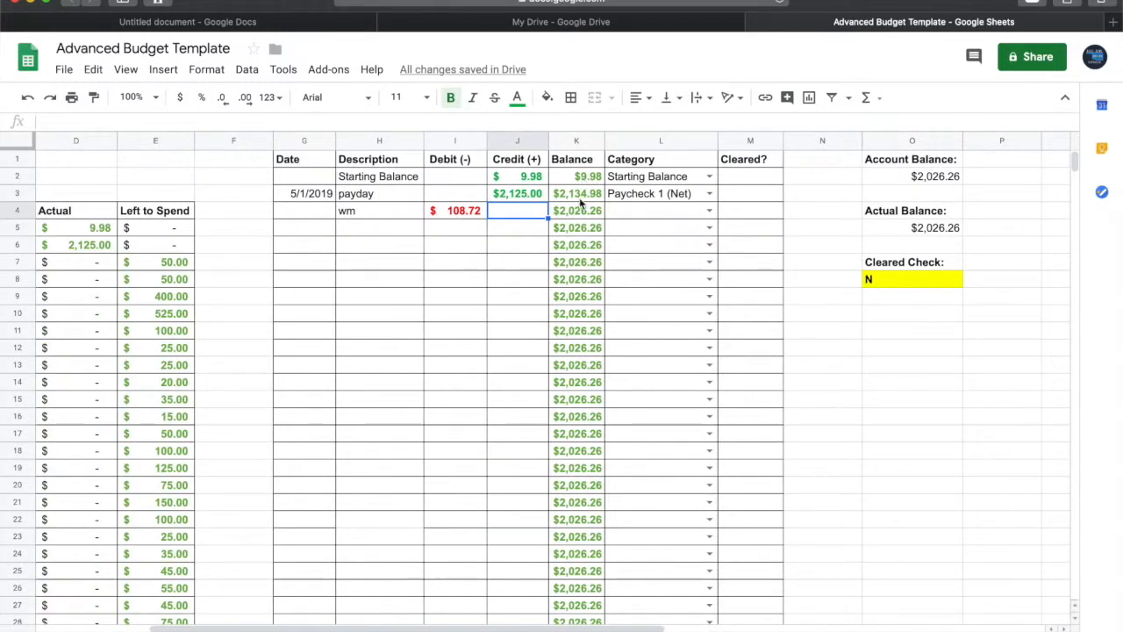
pyautogui.click(899, 178)
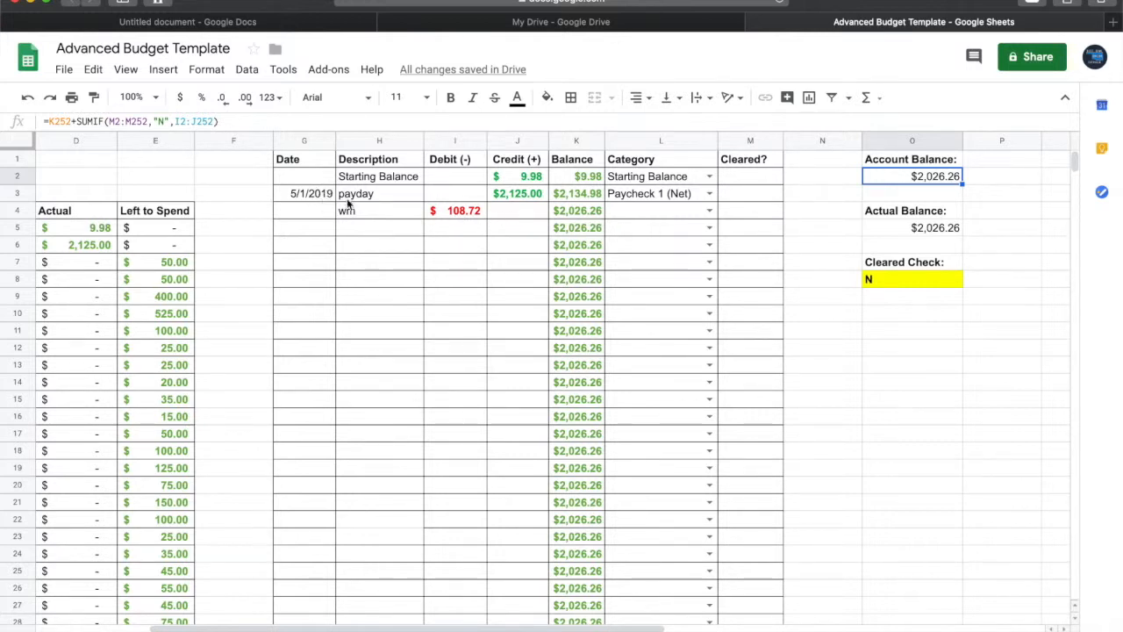
# Assign the Food 1 category to the wm transaction.
pyautogui.click(664, 216)
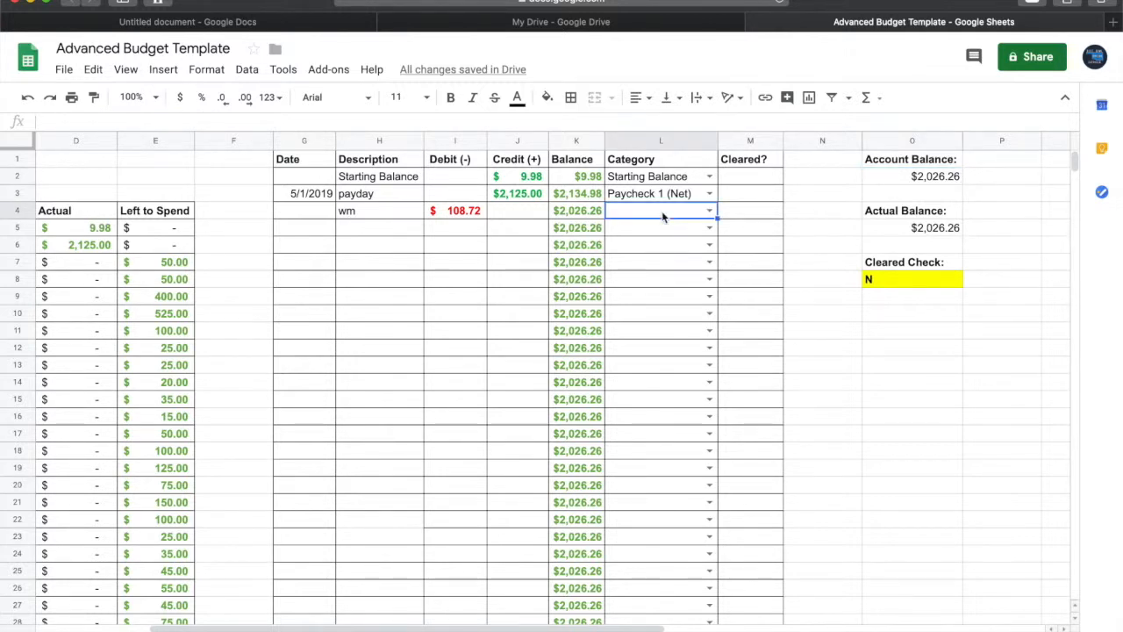
pyautogui.write('foo')
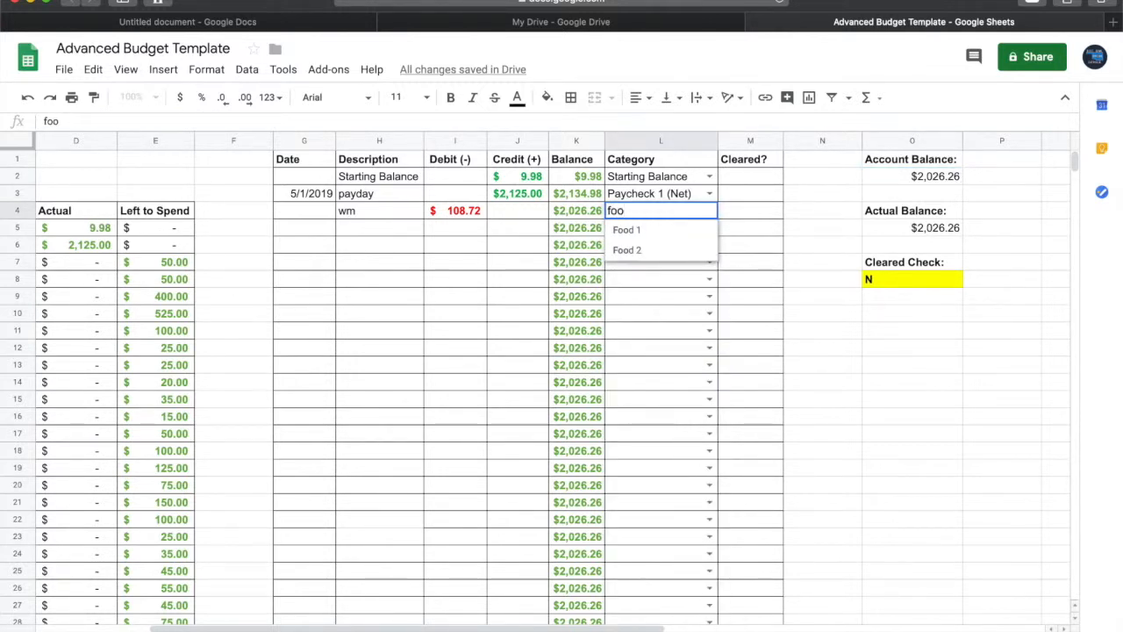
pyautogui.click(629, 231)
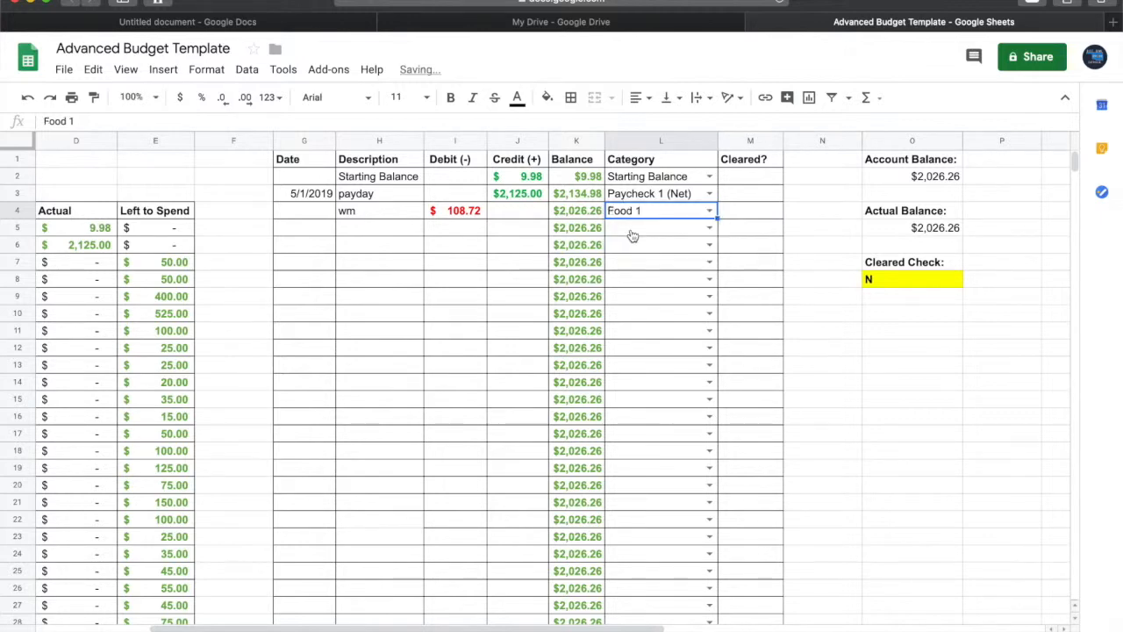
# Compare the Food 1 budget with its actual spending and inspect the formula behind the actual amount.
pyautogui.hscroll(-5, 242, 395)
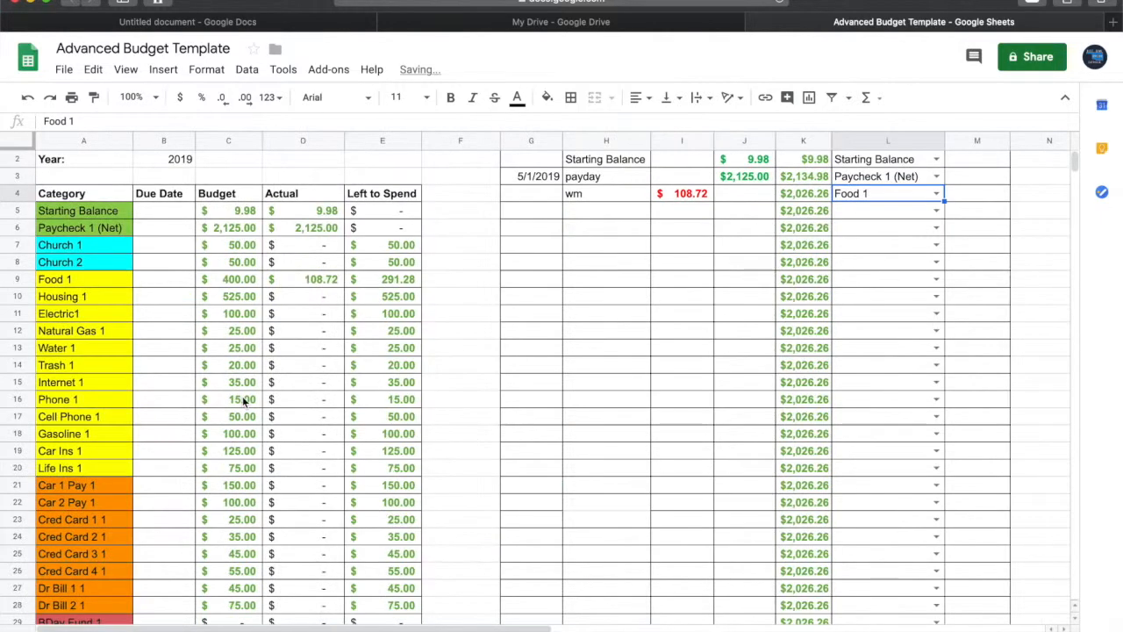
pyautogui.scroll(1, 244, 399)
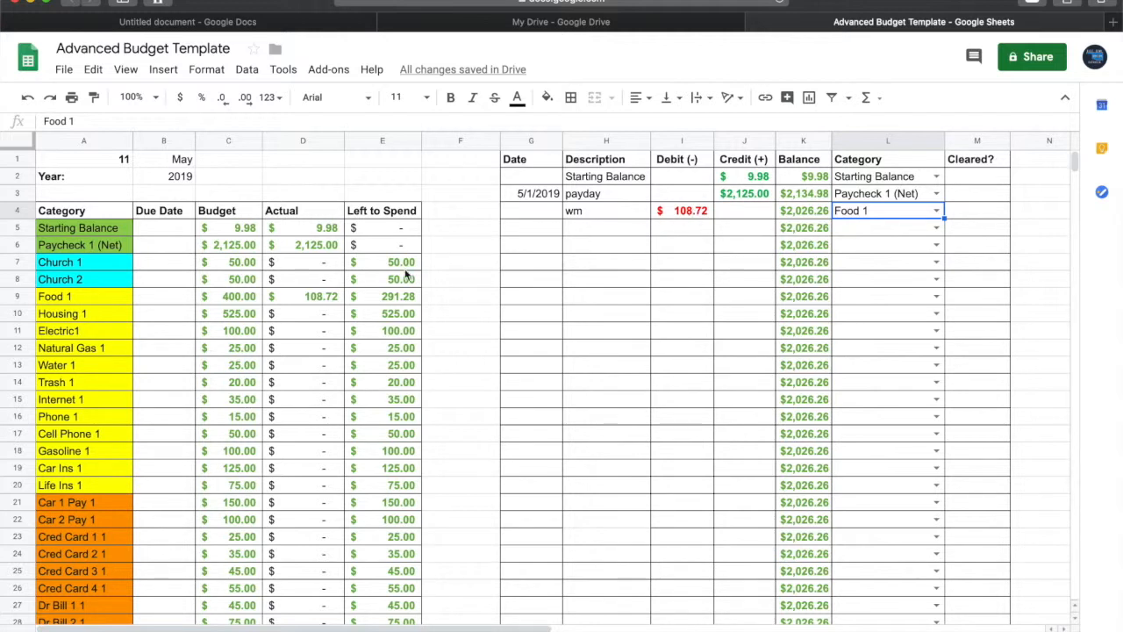
pyautogui.click(235, 296)
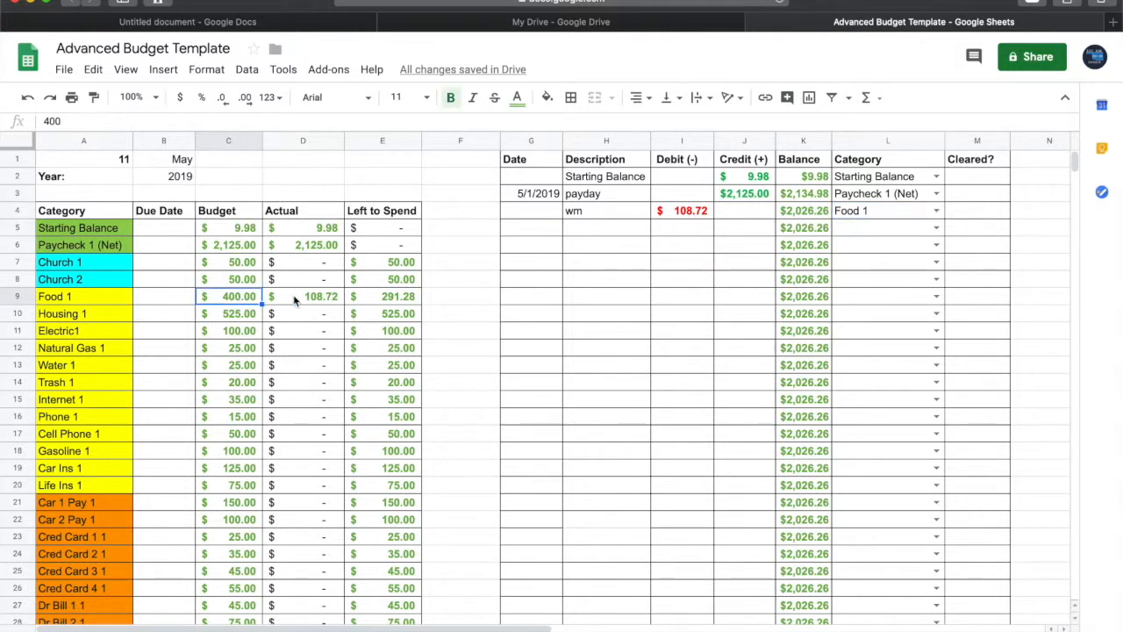
pyautogui.click(294, 301)
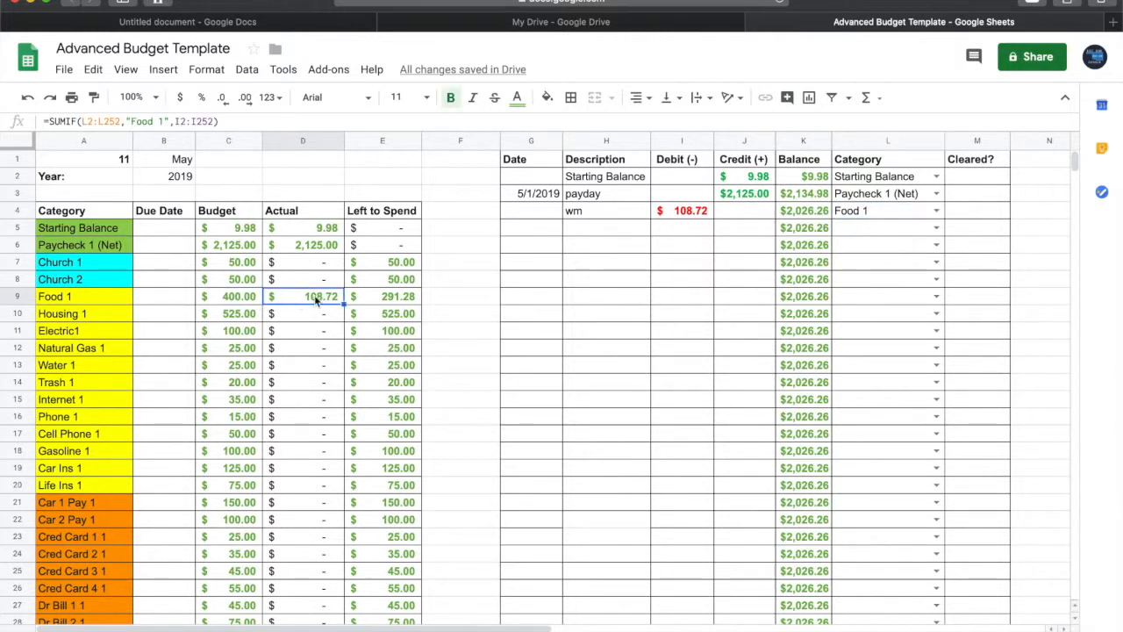
# Inspect the formula behind the Left to Spend amount for Food 1.
pyautogui.click(387, 297)
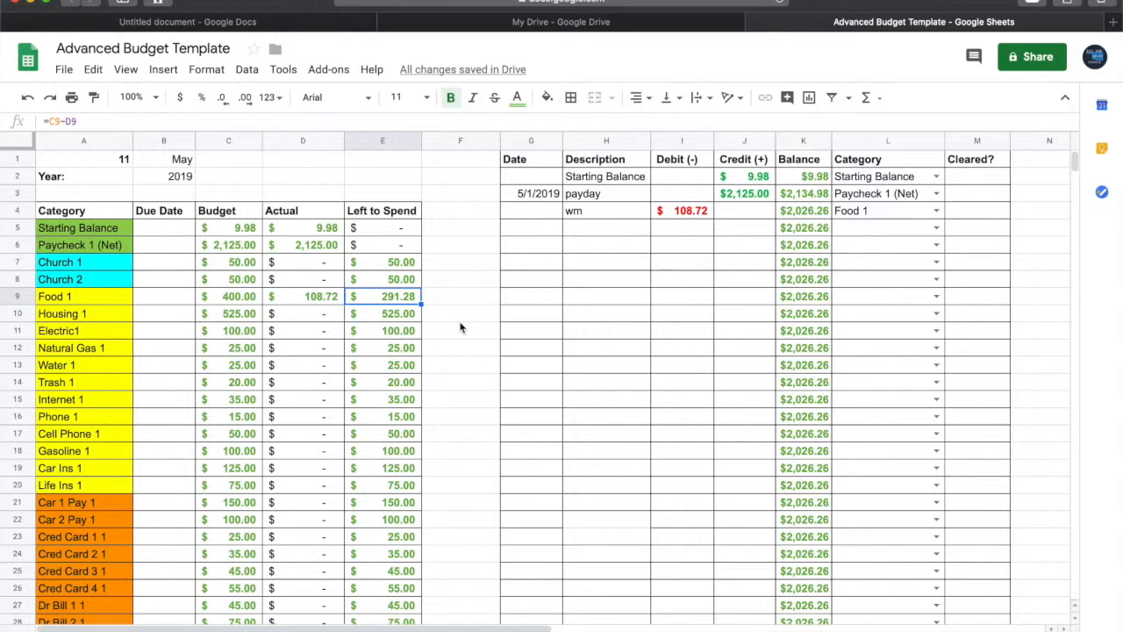
pyautogui.hscroll(3, 460, 328)
pyautogui.hscroll(-3, 460, 327)
# Add a register transaction below wm described as "car pay" with a debit of 150.
pyautogui.click(228, 508)
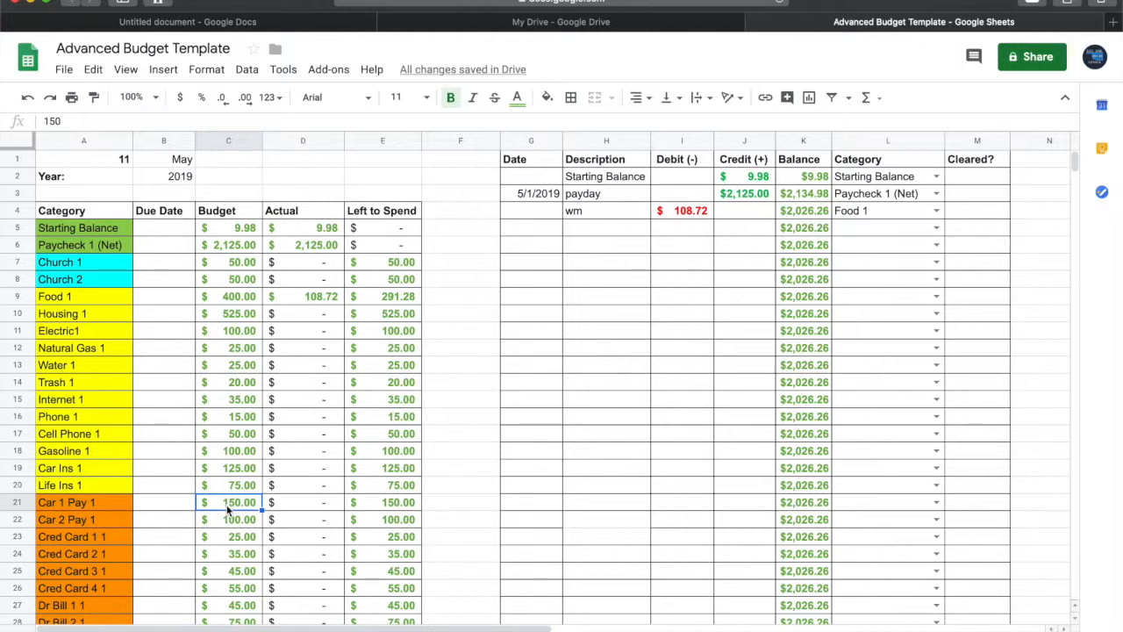
pyautogui.click(592, 231)
pyautogui.write('car')
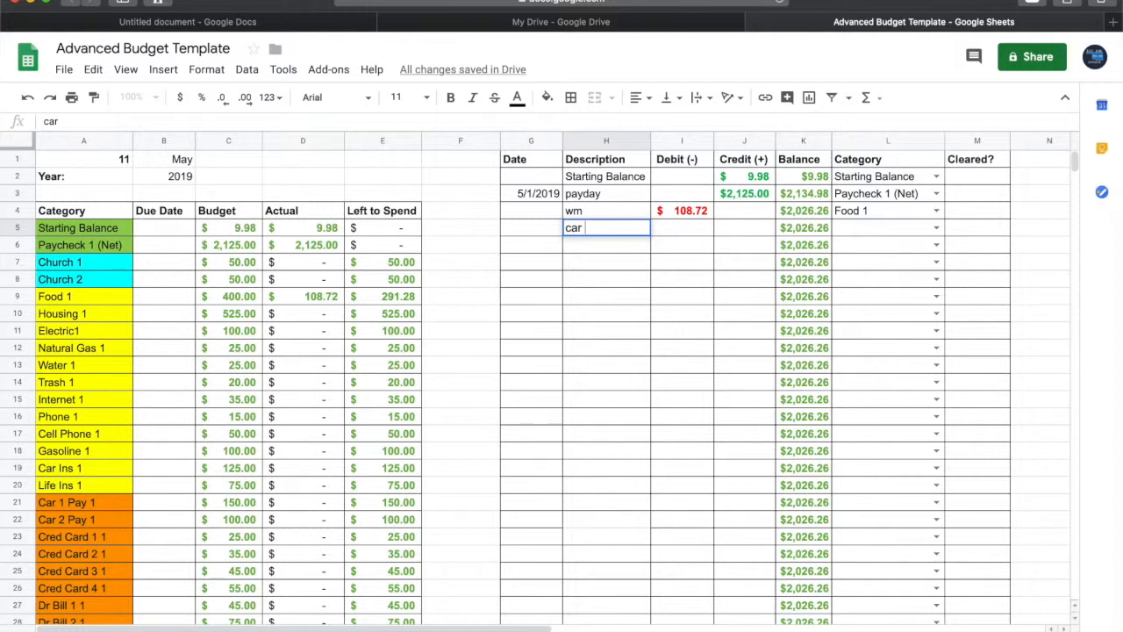
pyautogui.write('pay')
pyautogui.press('Tab')
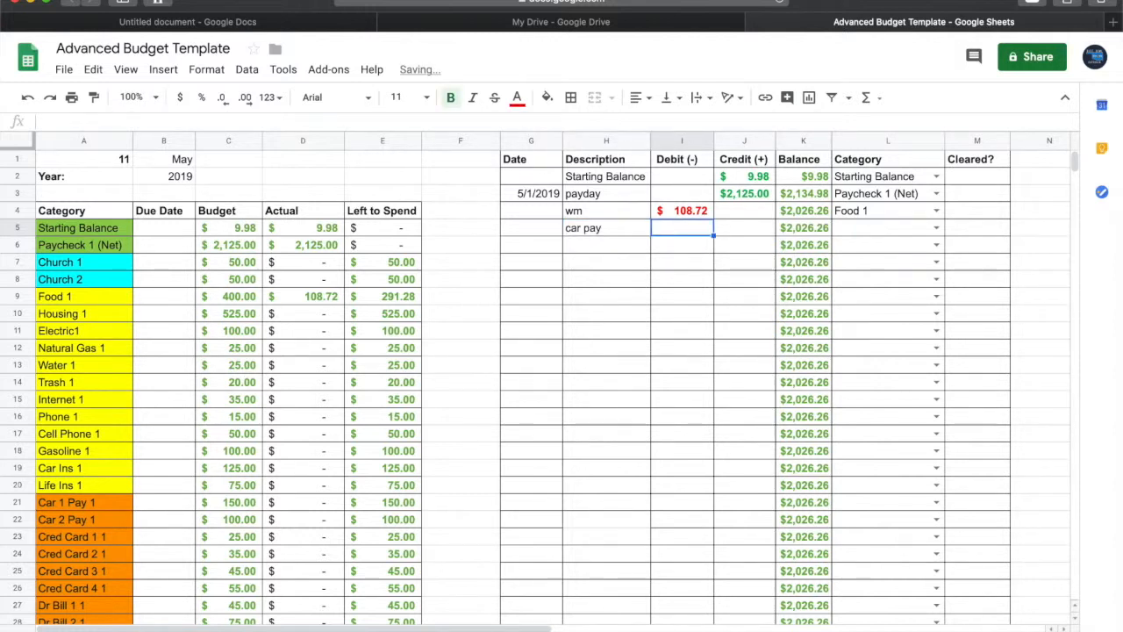
pyautogui.write('150')
pyautogui.press('Tab')
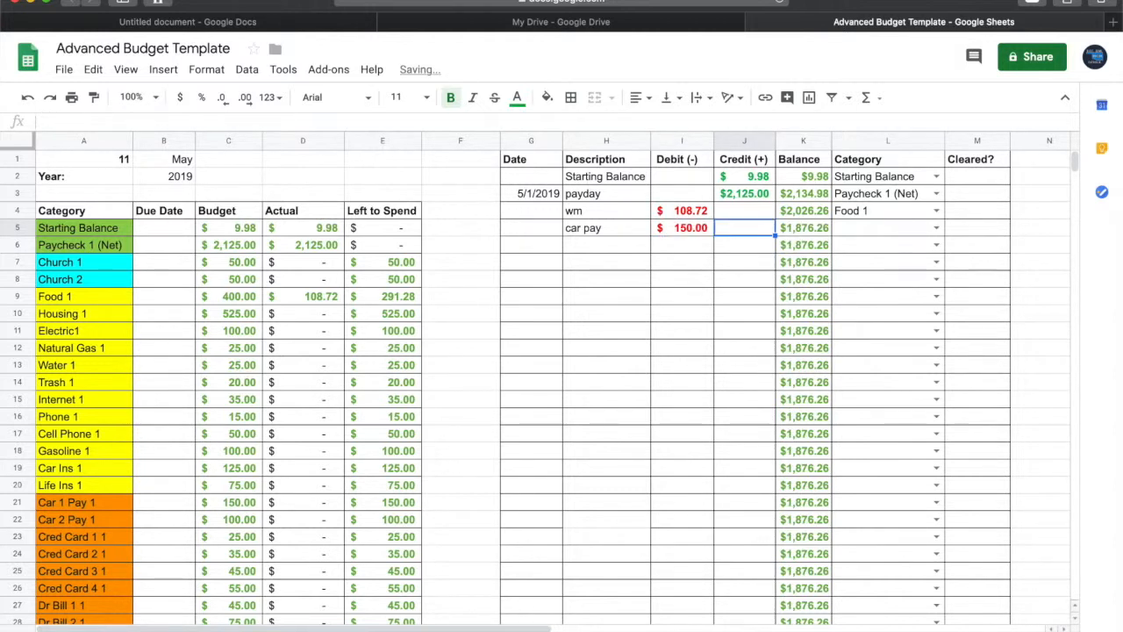
# Assign the Car 1 Pay 1 category to the car pay transaction.
pyautogui.press('Tab')
pyautogui.press('Tab')
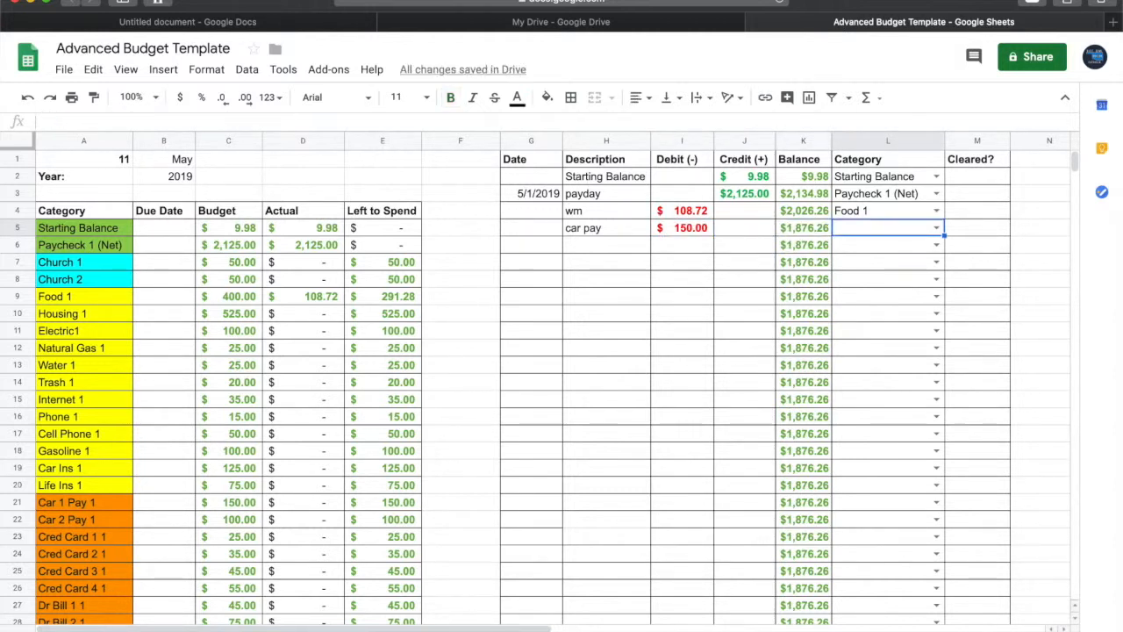
pyautogui.write('car')
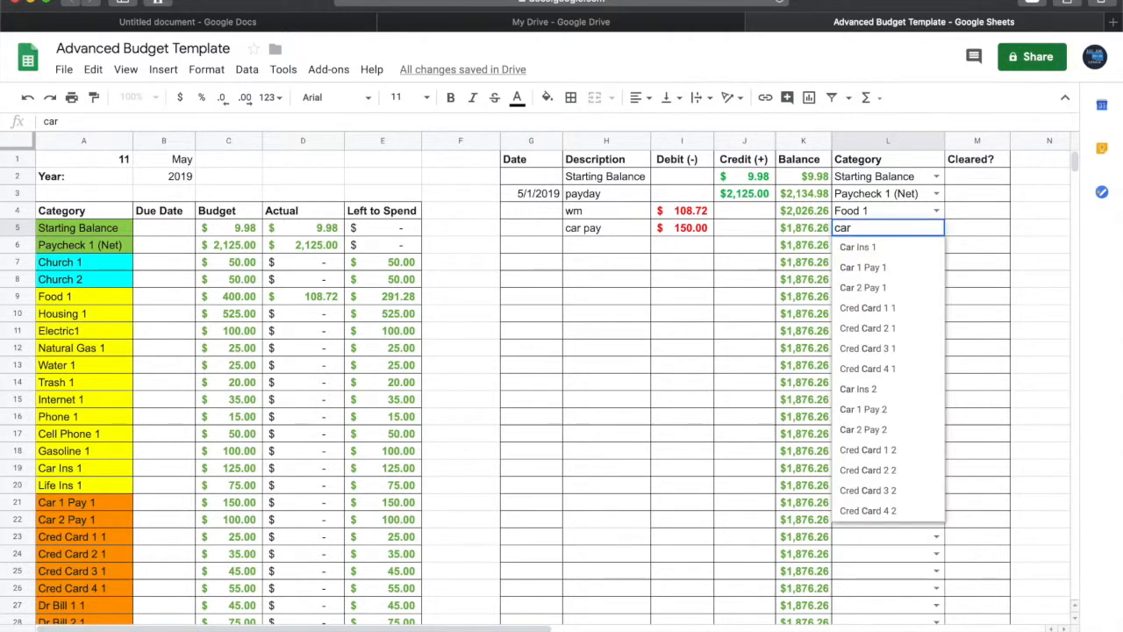
pyautogui.click(860, 267)
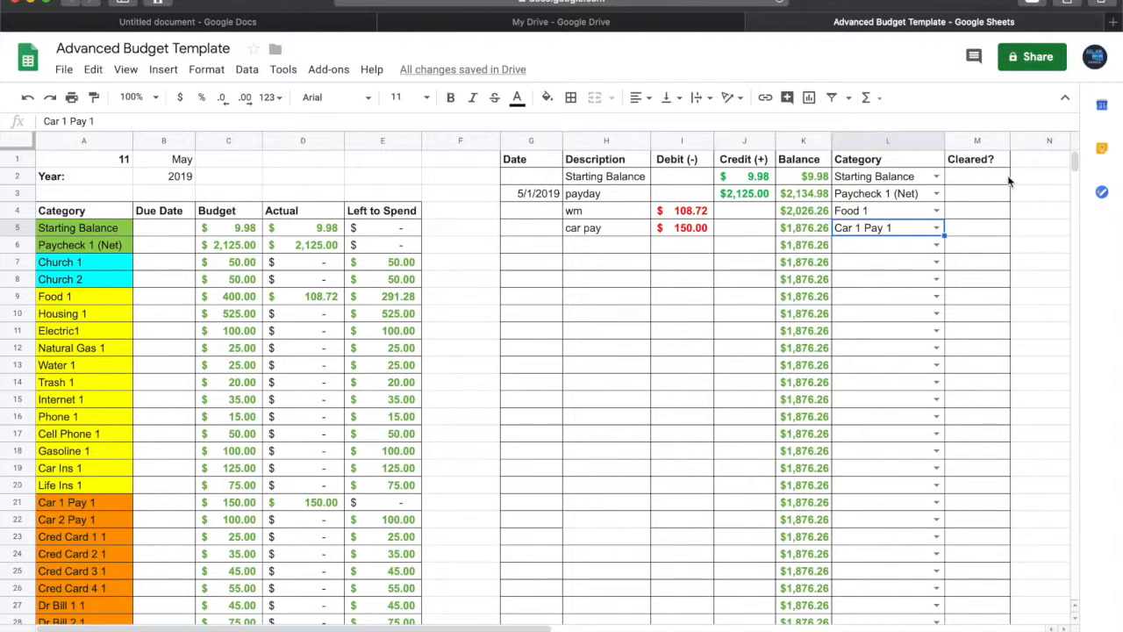
# Mark the car pay transaction as not cleared by copying the yellow N from Cleared Check into its Cleared? cell.
pyautogui.click(976, 160)
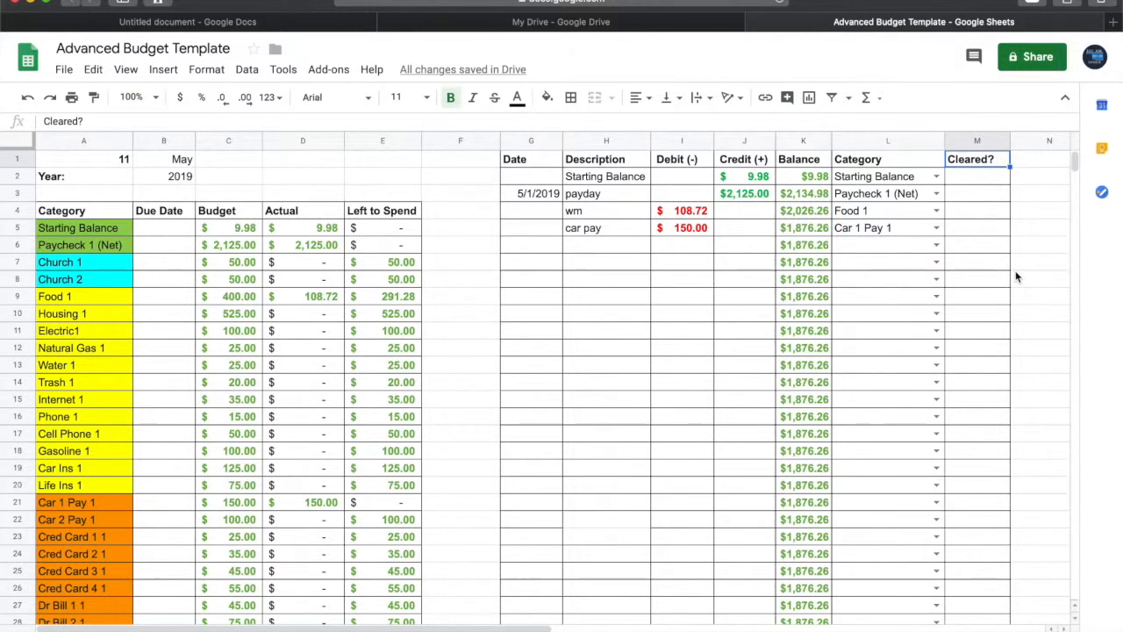
pyautogui.hscroll(5, 1016, 277)
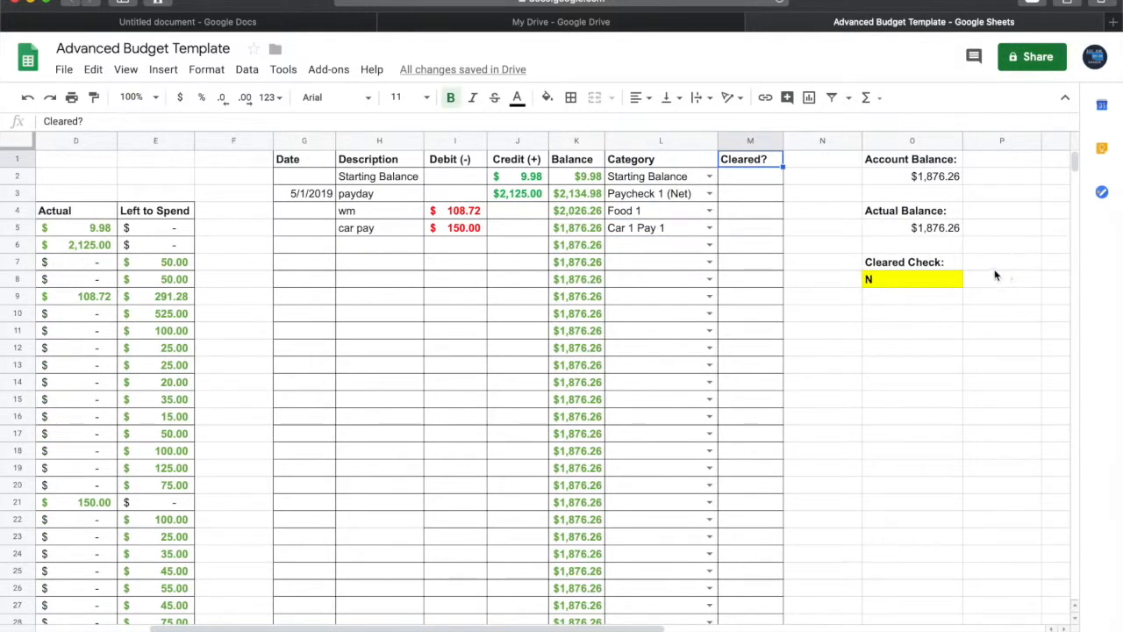
pyautogui.click(888, 283)
pyautogui.hotkey('ctrl', 'c')
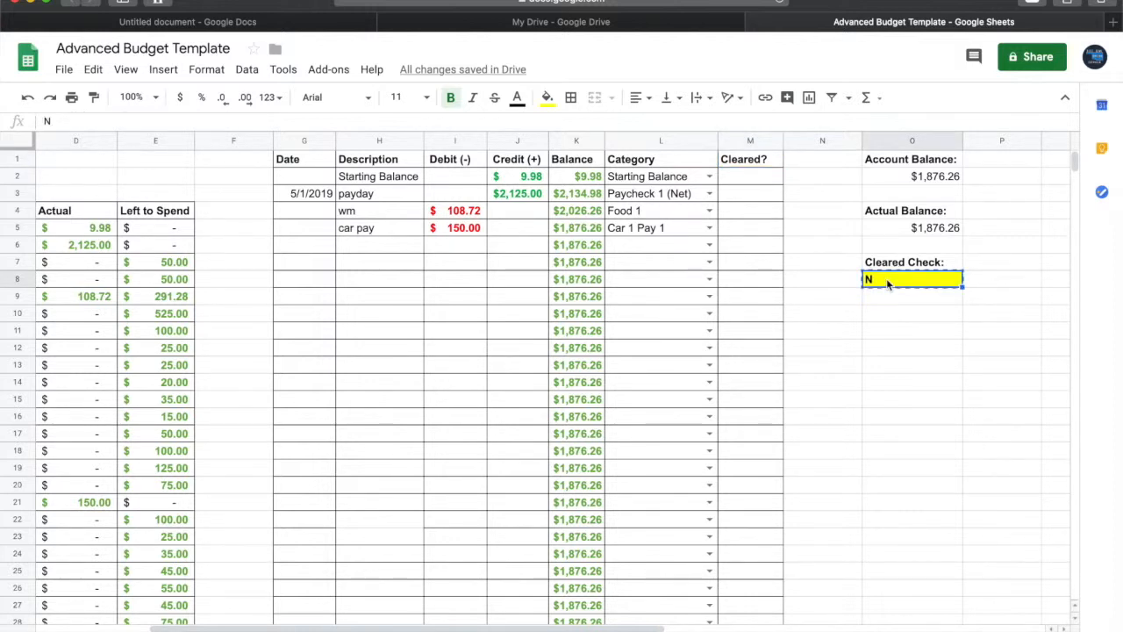
pyautogui.click(736, 233)
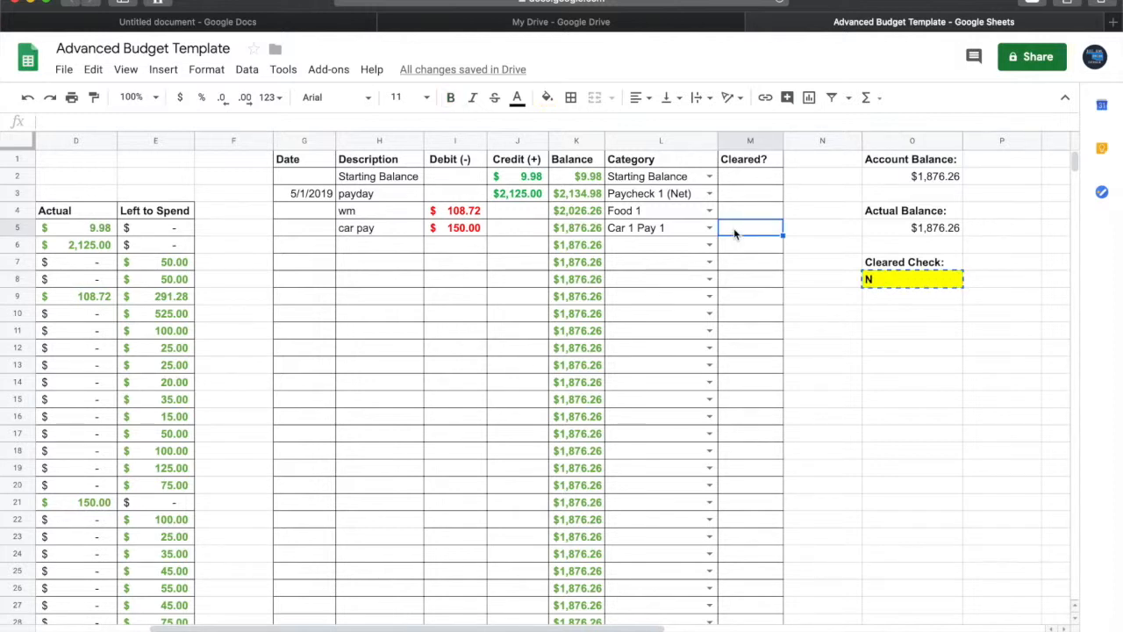
pyautogui.hotkey('ctrl', 'v')
pyautogui.click(888, 385)
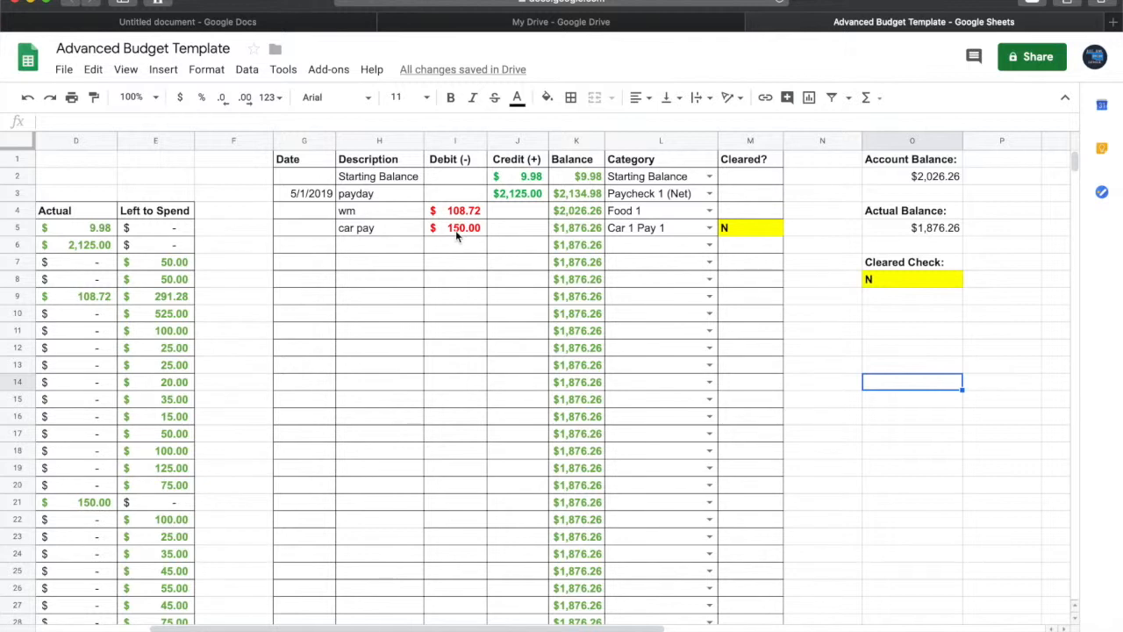
# Compare the Account Balance and Actual Balance with the register's running balance and car pay debit, inspecting both balance formulas.
pyautogui.click(942, 177)
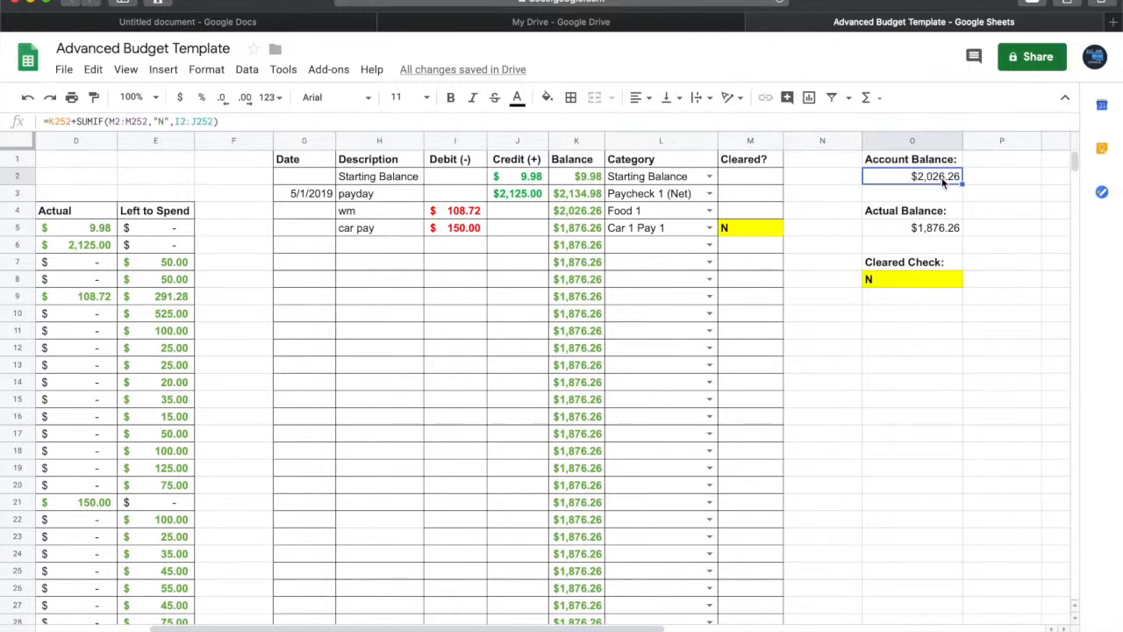
pyautogui.click(564, 213)
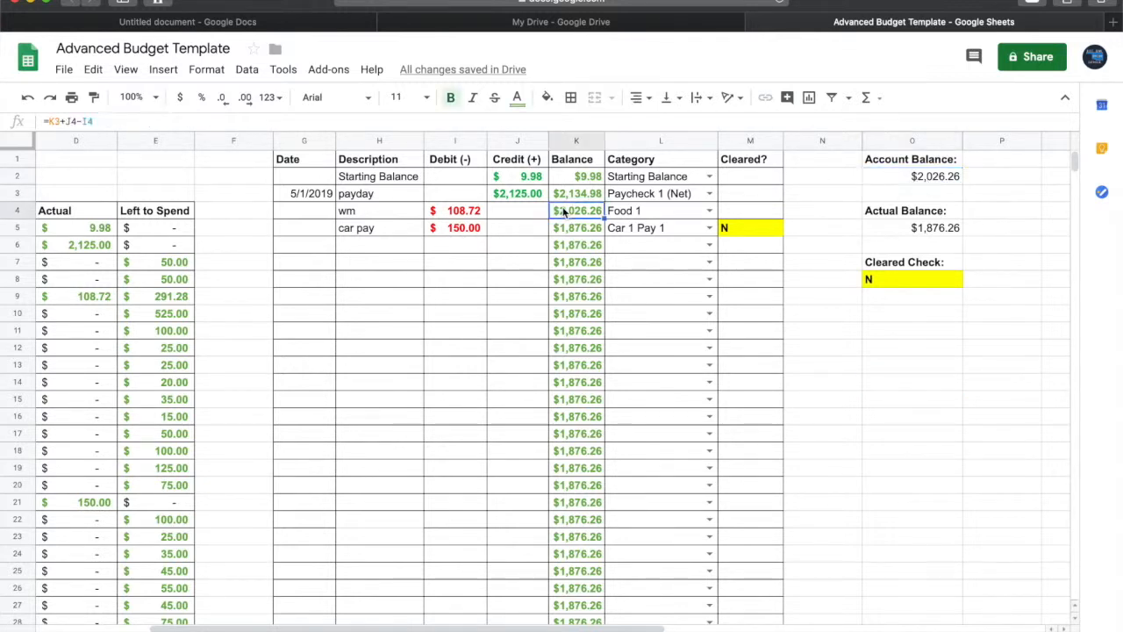
pyautogui.click(879, 179)
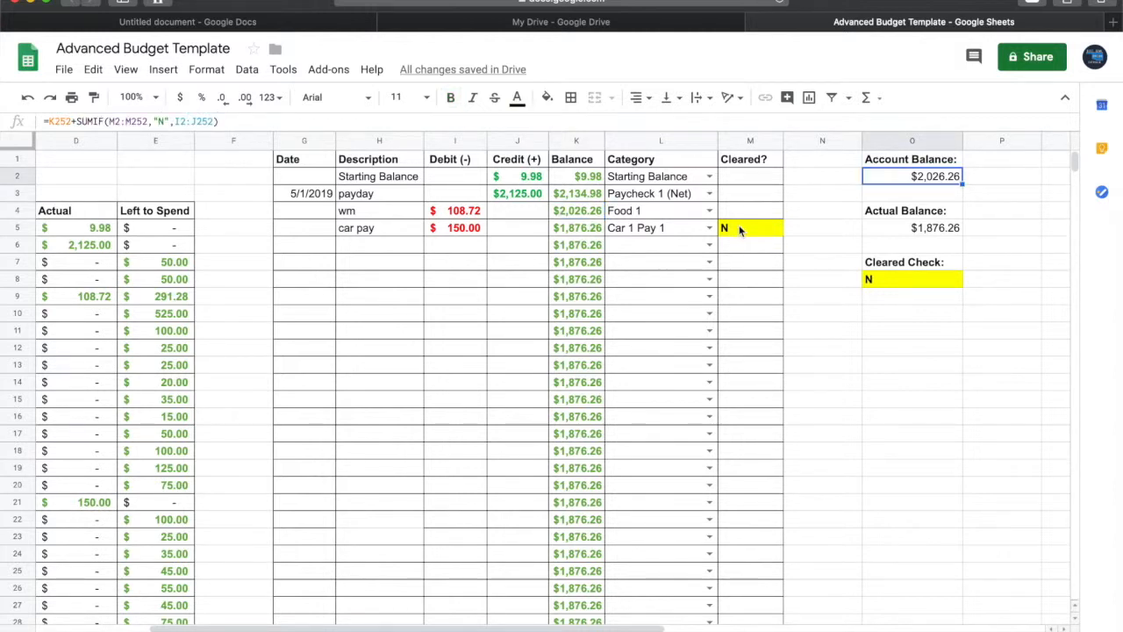
pyautogui.click(907, 230)
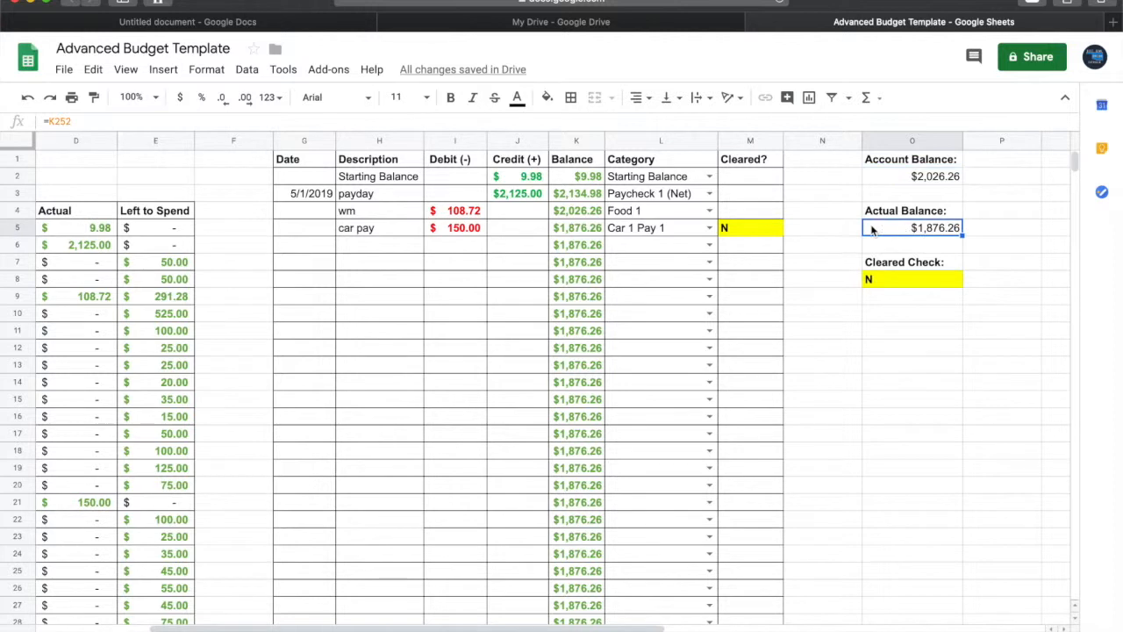
pyautogui.click(454, 233)
pyautogui.click(392, 233)
pyautogui.click(451, 230)
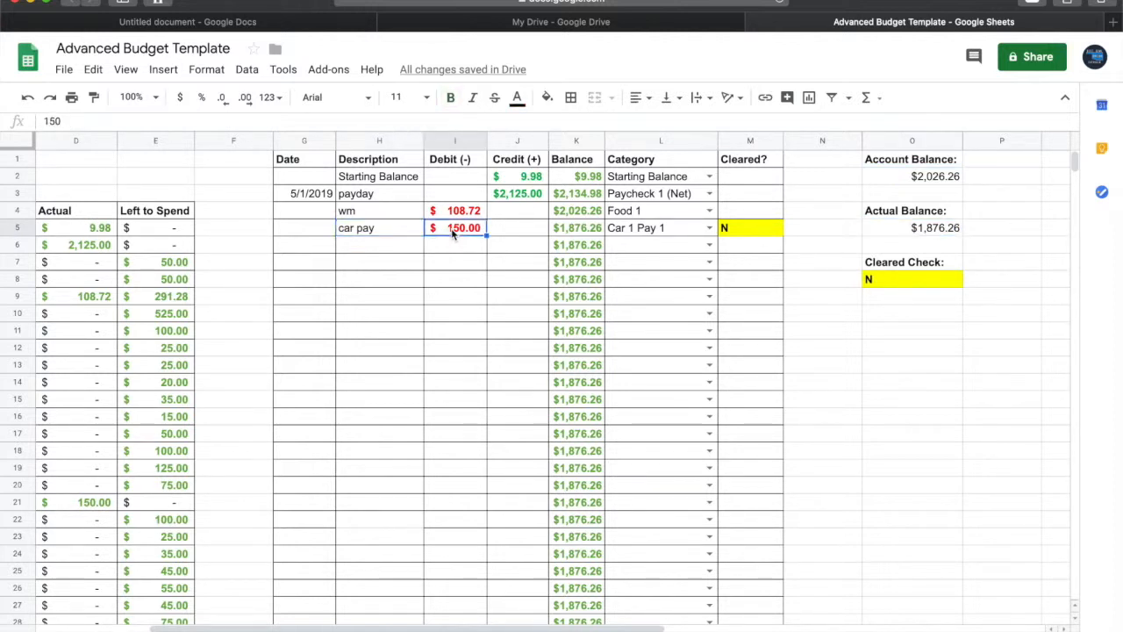
pyautogui.click(897, 232)
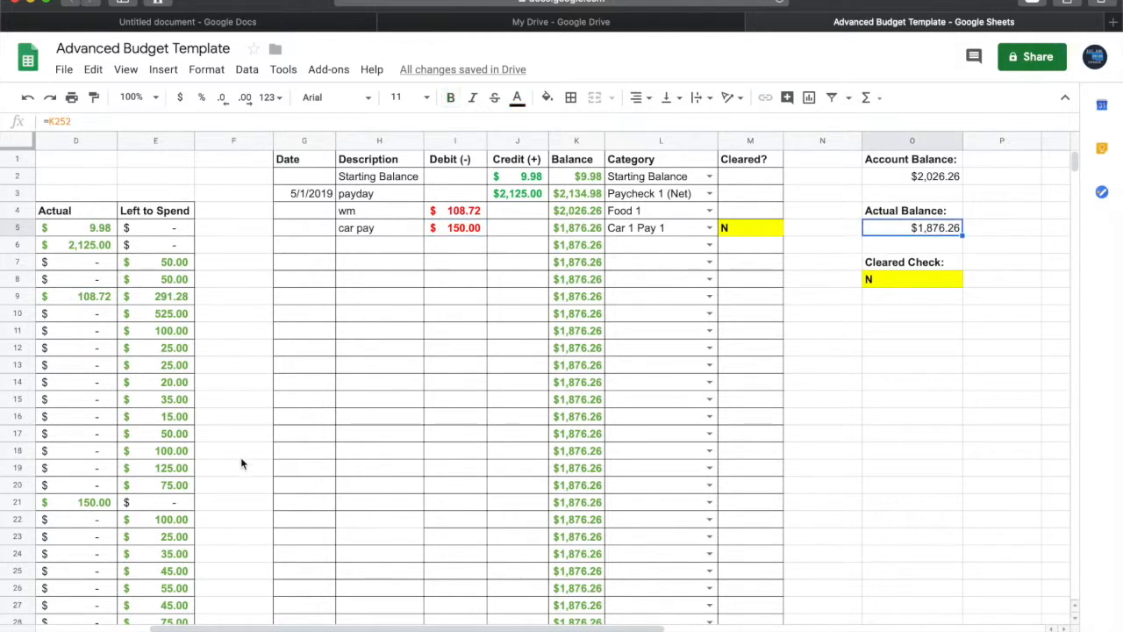
# Compare the PP1 Left Over amount in Left to Spend with the Actual Balance cell.
pyautogui.hscroll(-5, 243, 463)
pyautogui.scroll(-3, 243, 463)
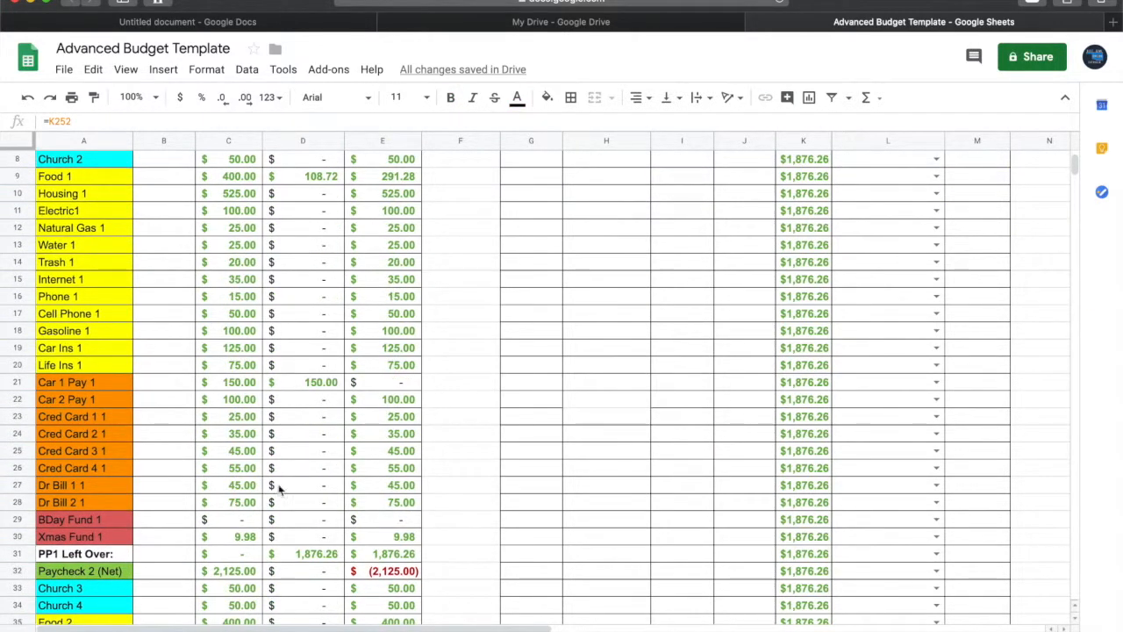
pyautogui.click(371, 556)
pyautogui.hscroll(10, 764, 425)
pyautogui.scroll(3, 763, 426)
pyautogui.hscroll(-8, 763, 425)
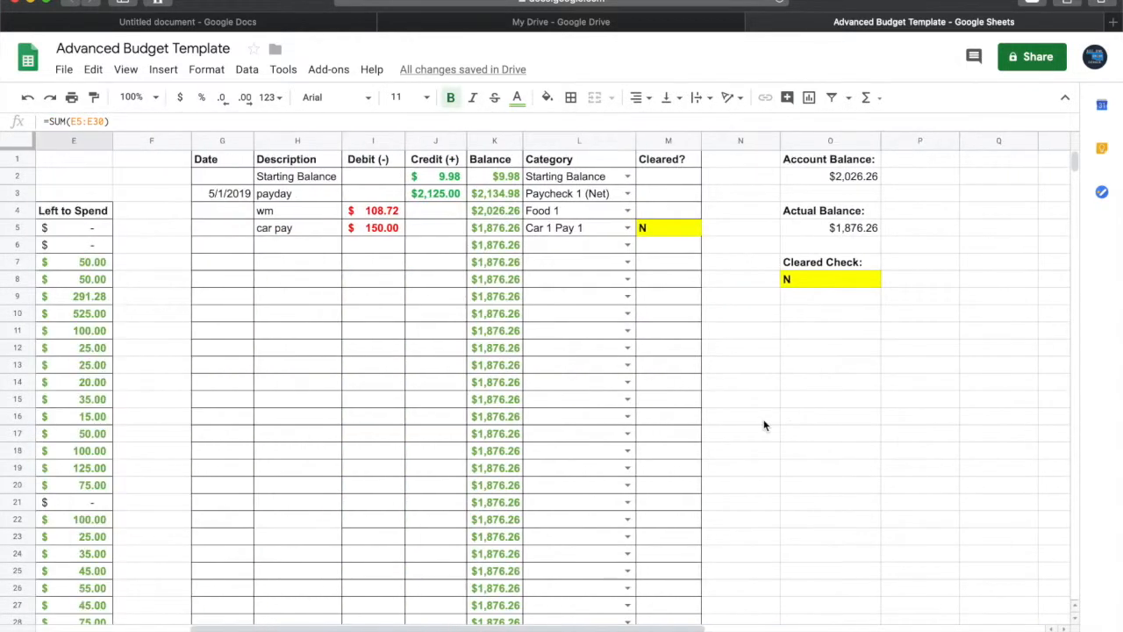
pyautogui.click(828, 234)
pyautogui.hscroll(-5, 502, 327)
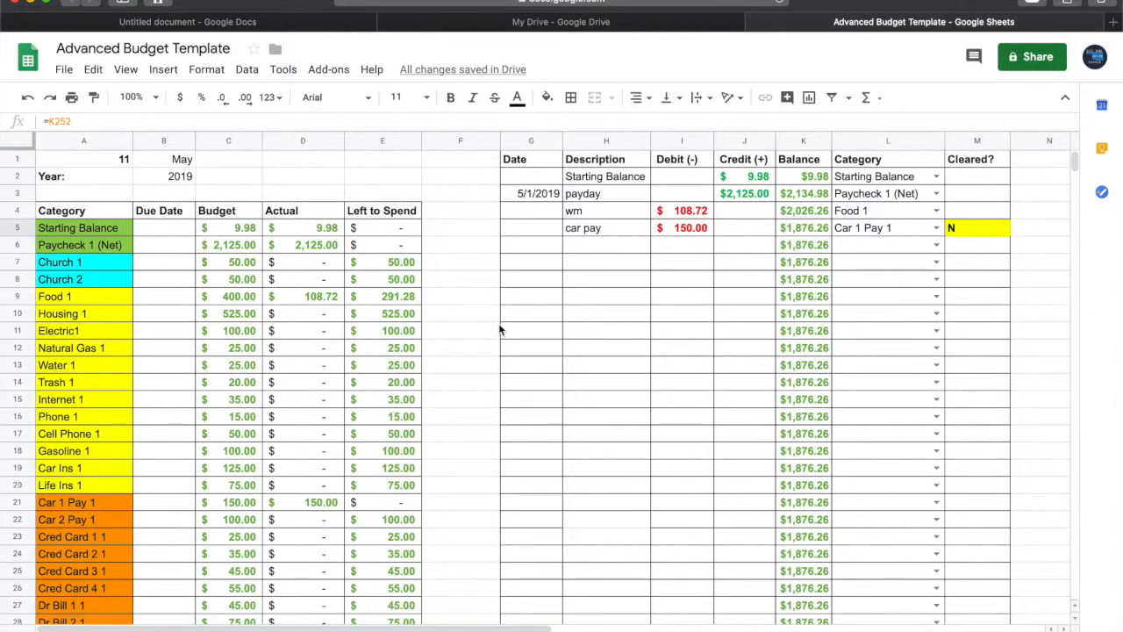
# Recheck the PP1 Left Over formula in Left to Spend and review the Starting Balance credit in the register.
pyautogui.scroll(-1, 498, 329)
pyautogui.scroll(-1, 498, 329)
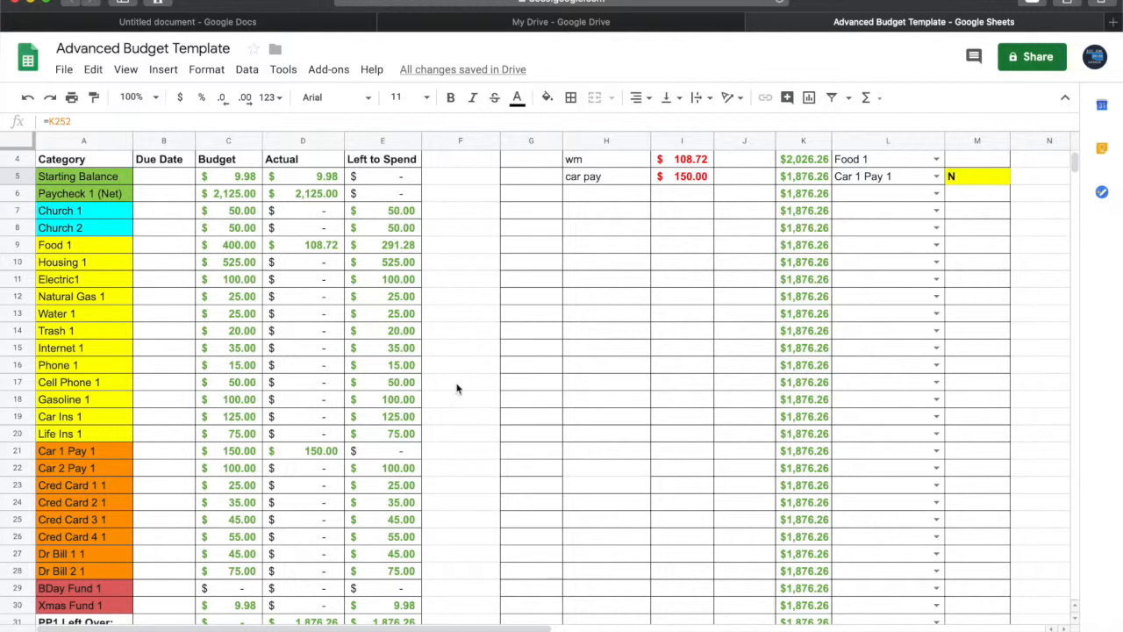
pyautogui.scroll(-2, 457, 389)
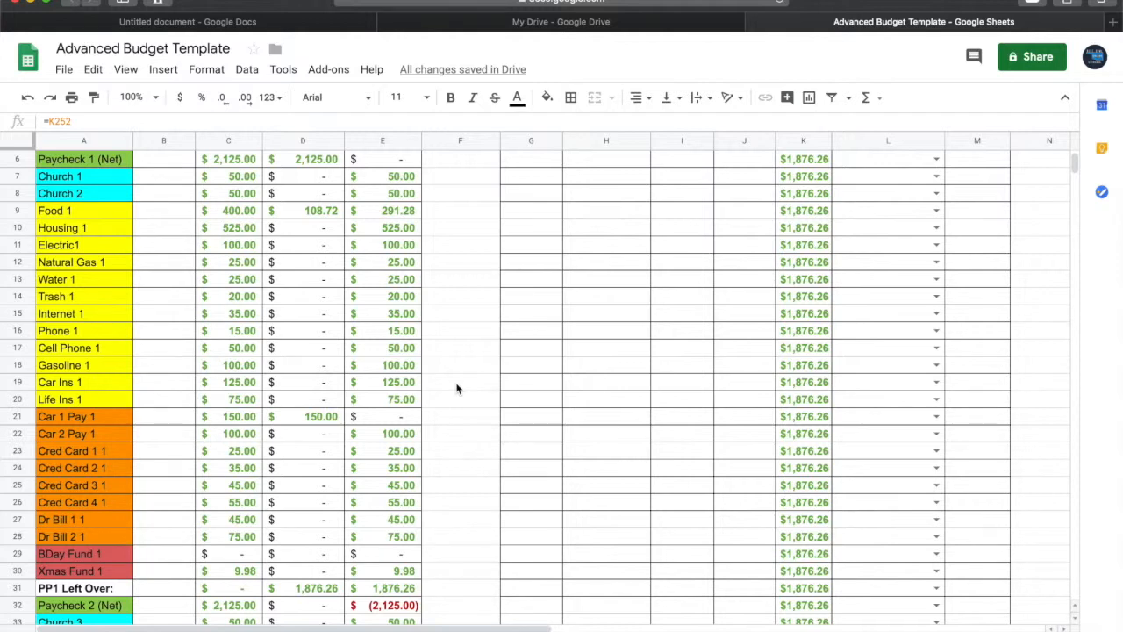
pyautogui.click(389, 594)
pyautogui.scroll(2, 796, 379)
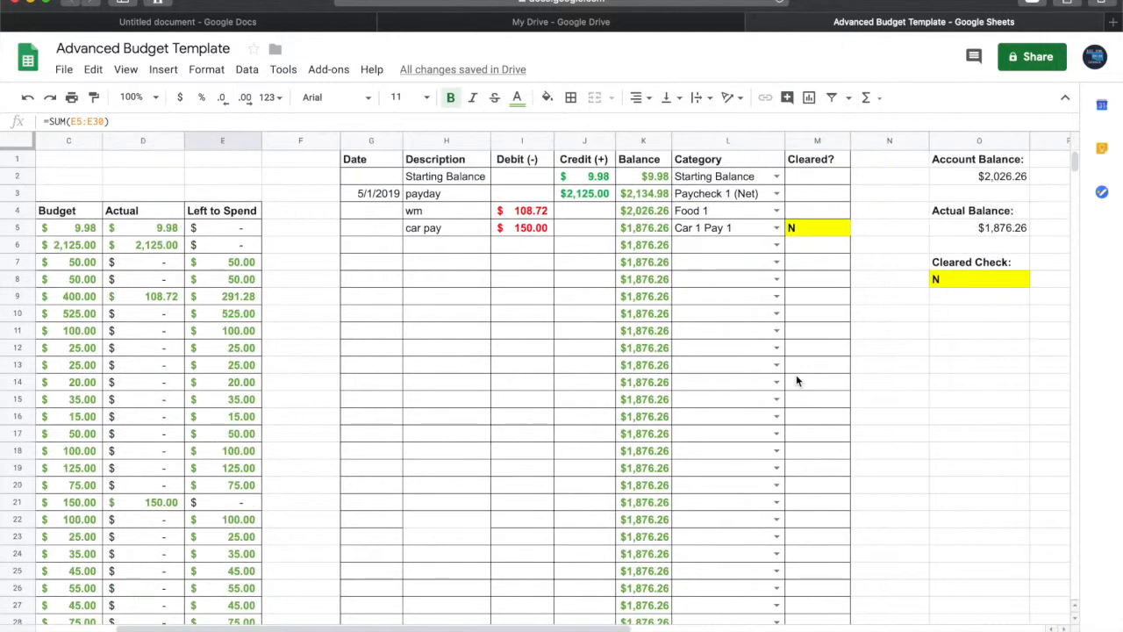
pyautogui.hscroll(2, 796, 379)
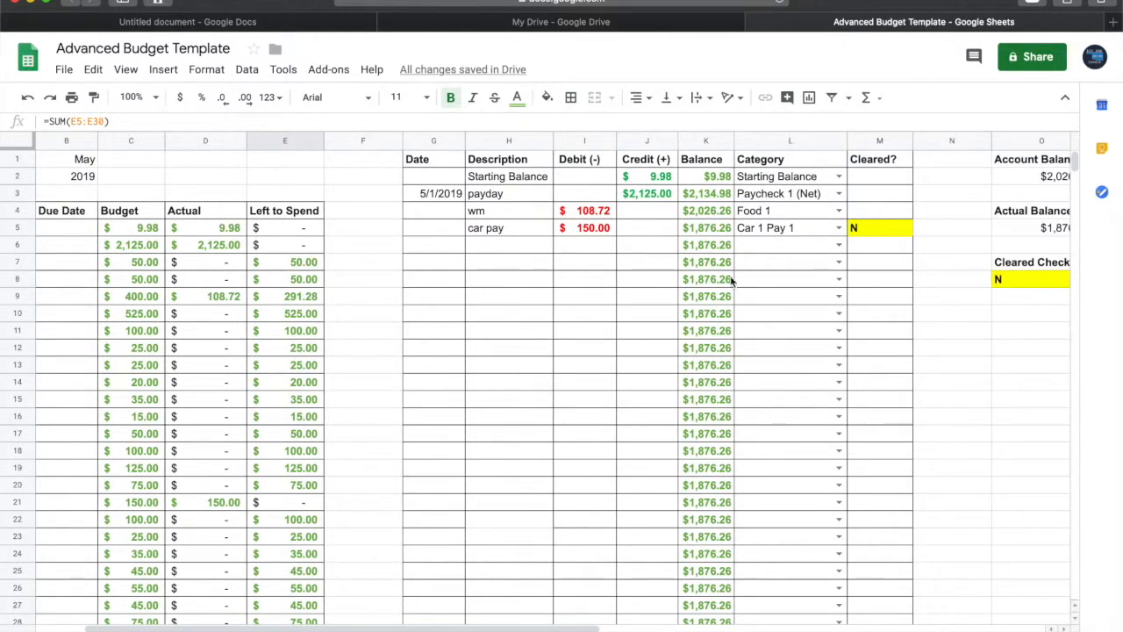
pyautogui.click(646, 180)
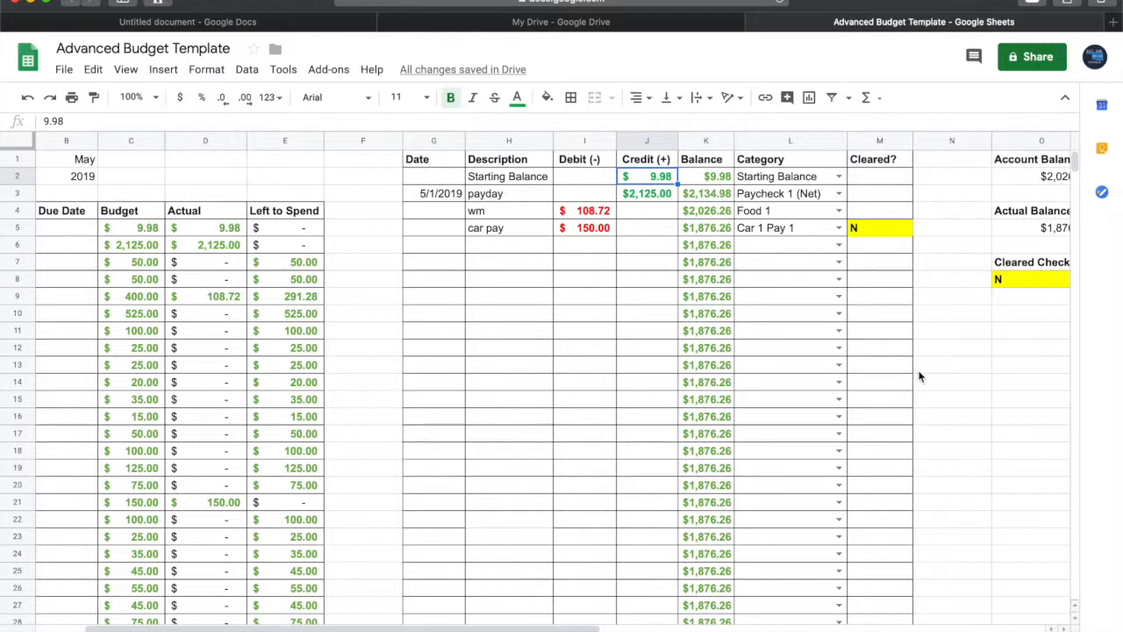
# Clear the N from the car pay transaction's Cleared? cell and reset the cell's fill color.
pyautogui.hscroll(2, 920, 376)
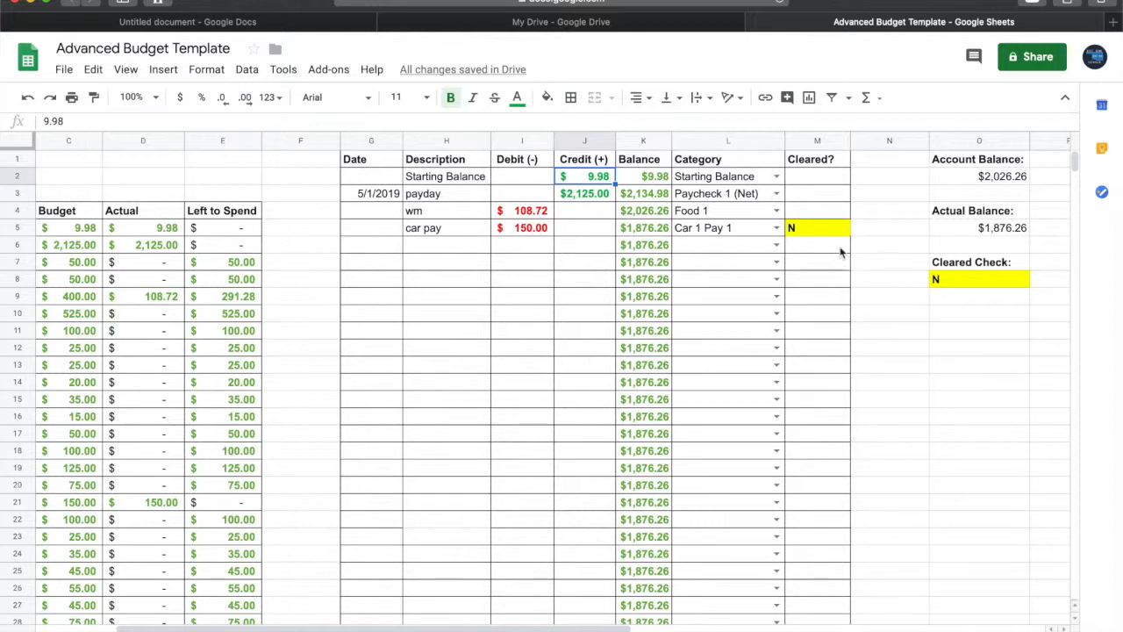
pyautogui.click(816, 231)
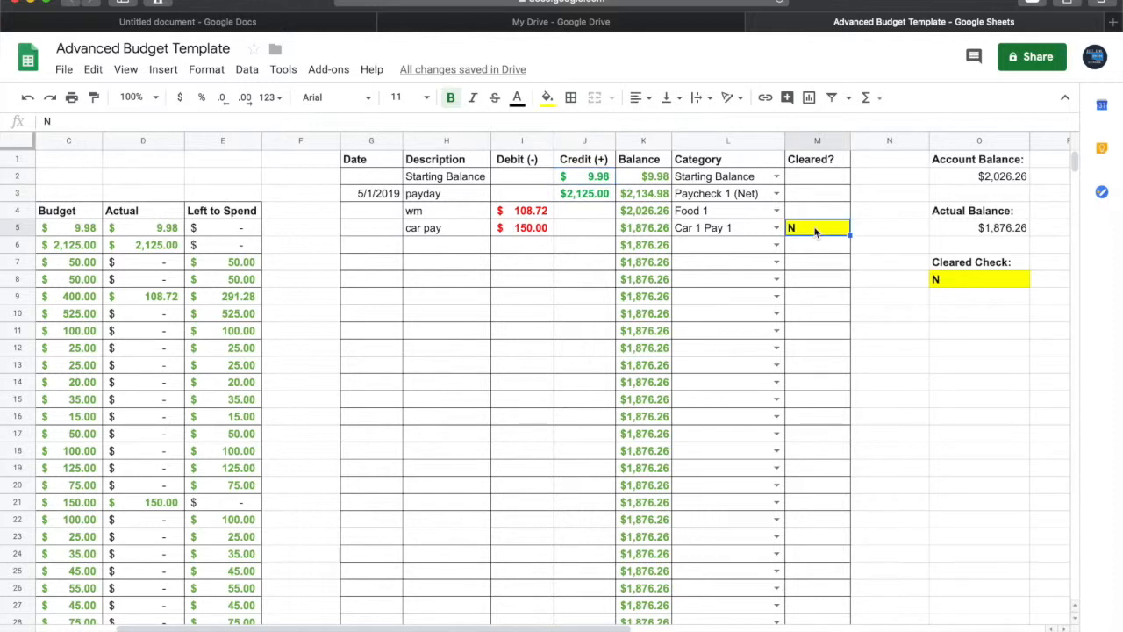
pyautogui.press('BackSpace')
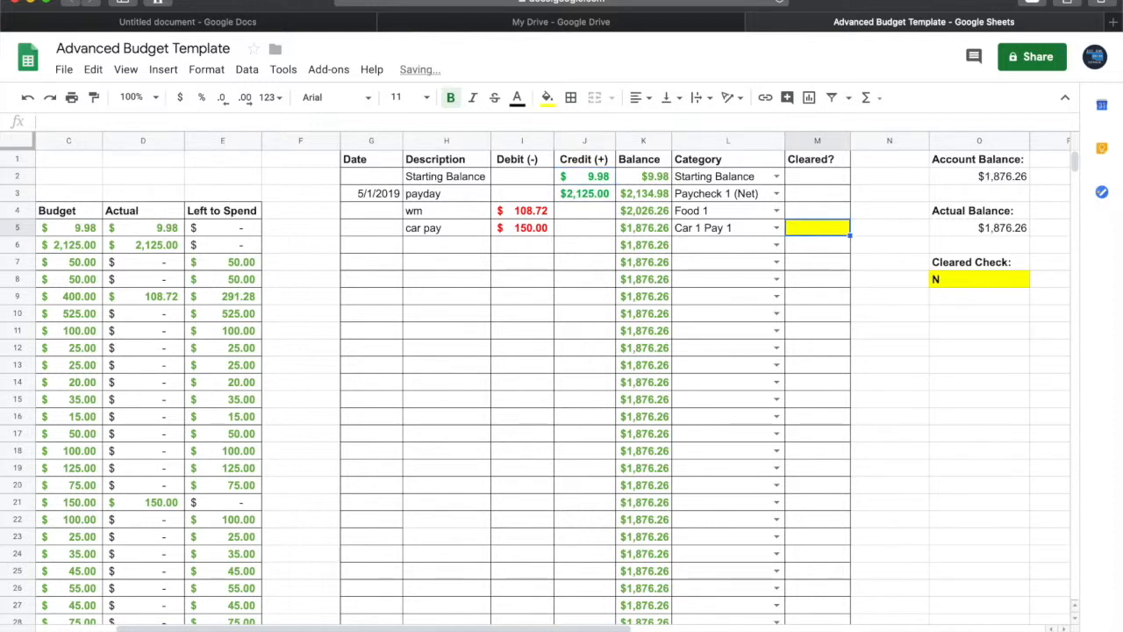
pyautogui.click(547, 98)
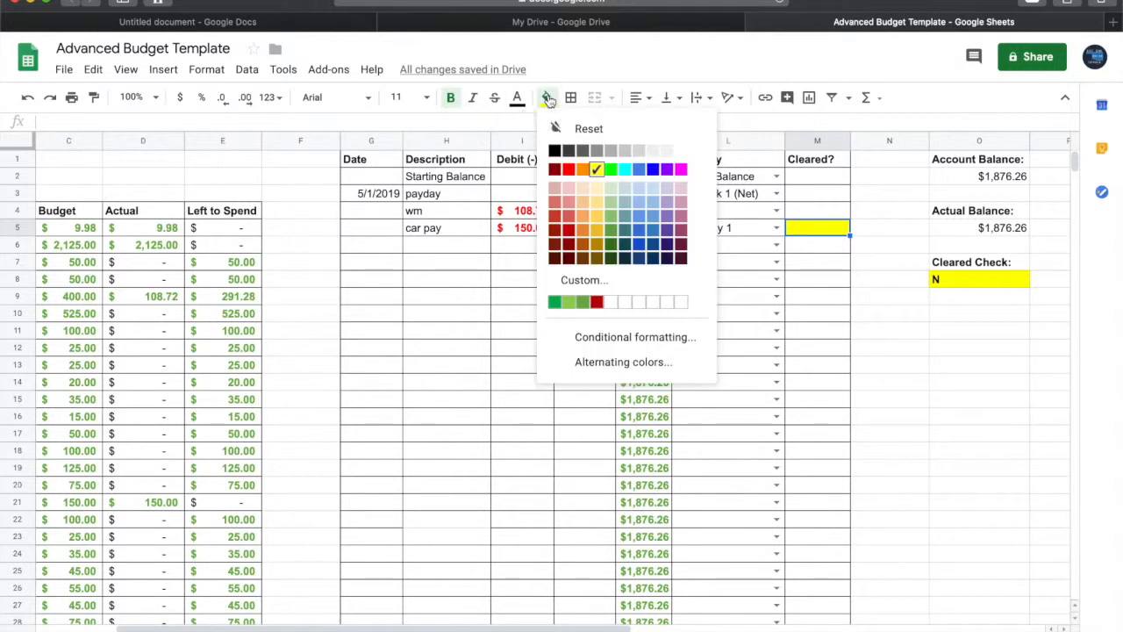
pyautogui.click(575, 130)
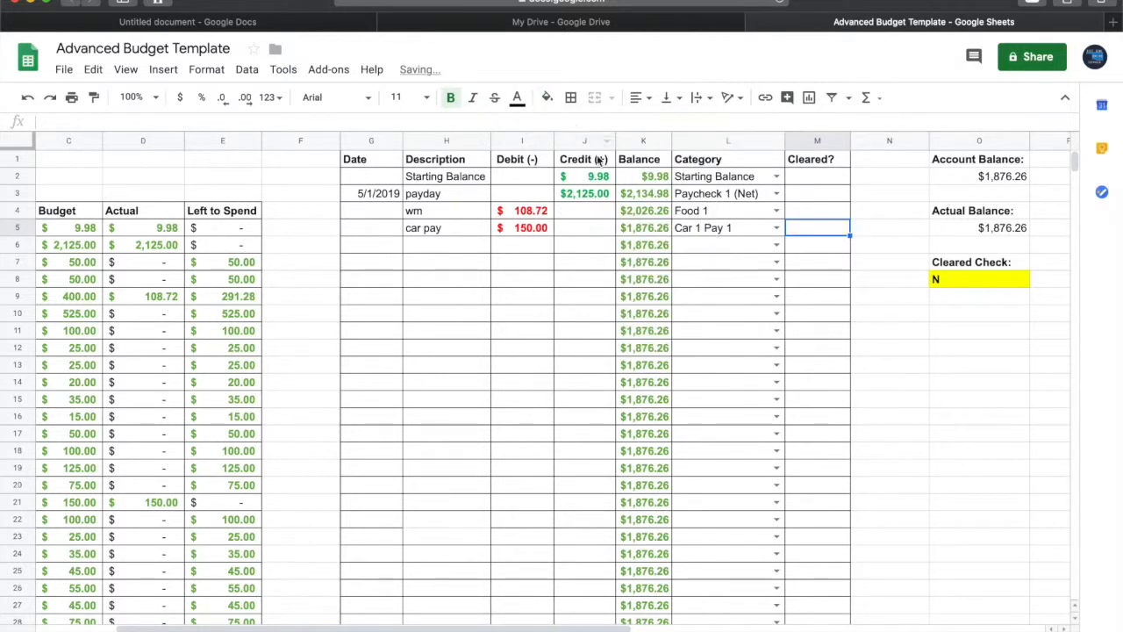
# Compare the car pay row's running balance with the Account Balance cell.
pyautogui.click(650, 230)
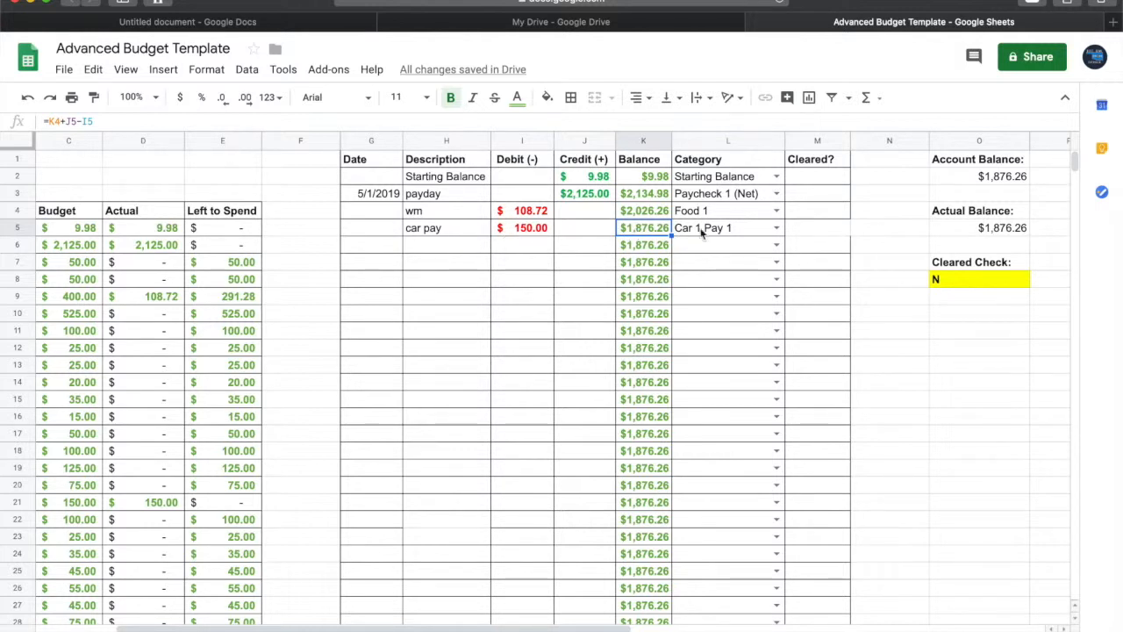
pyautogui.click(972, 183)
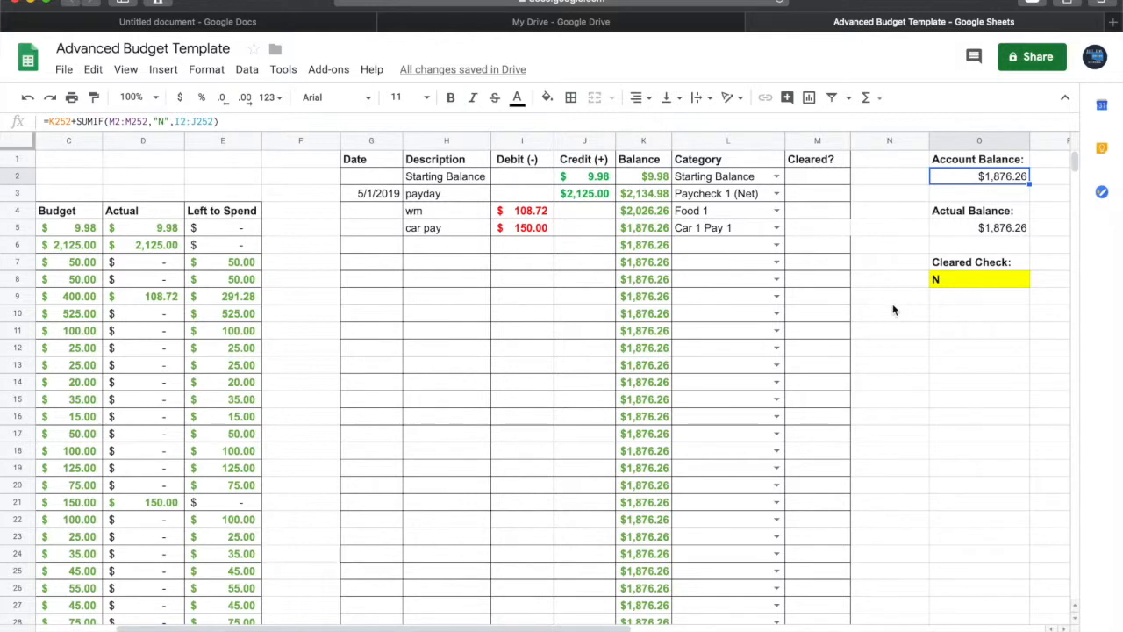
pyautogui.click(865, 334)
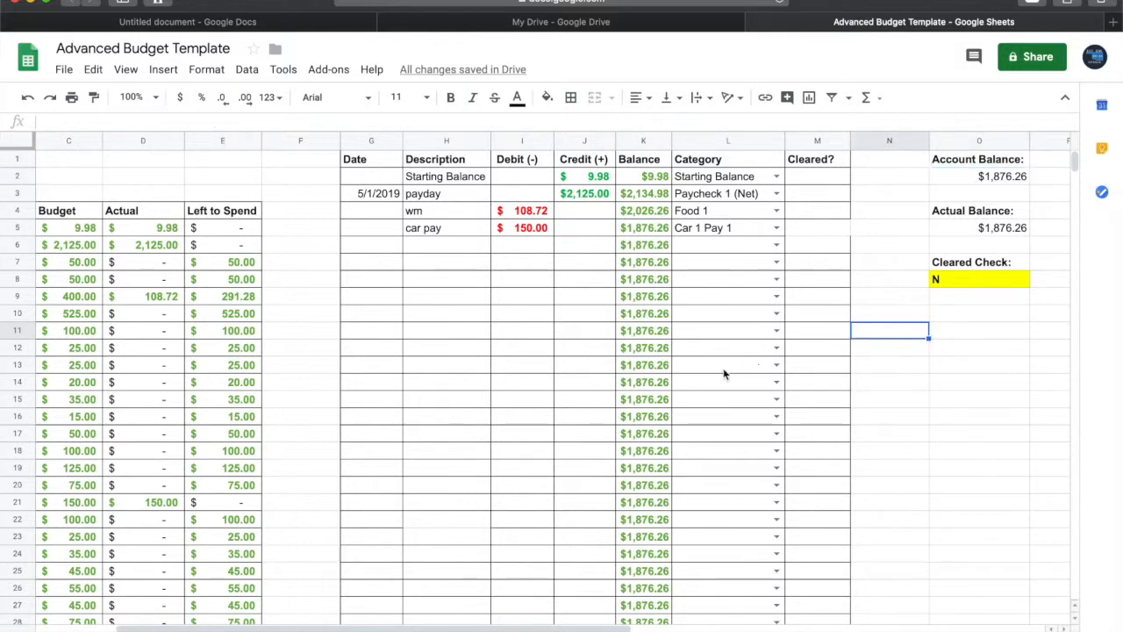
# Set the Budget amount of the Car 2 Pay 1 category to 0.
pyautogui.hscroll(-3, 724, 373)
pyautogui.scroll(-3, 724, 372)
pyautogui.scroll(2, 723, 374)
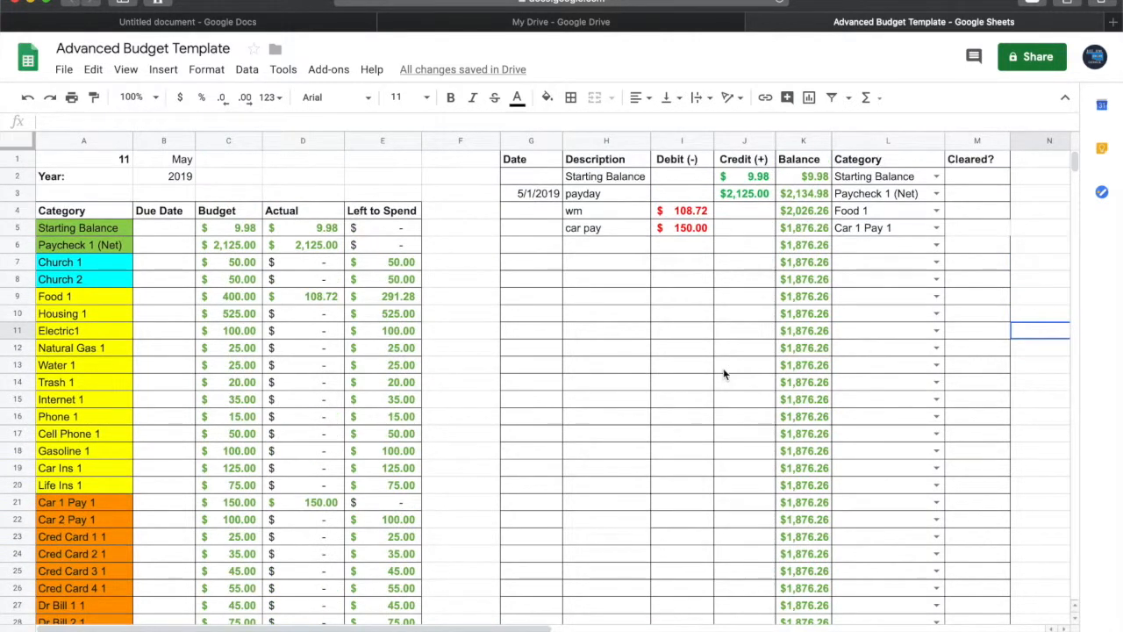
pyautogui.scroll(-1, 414, 439)
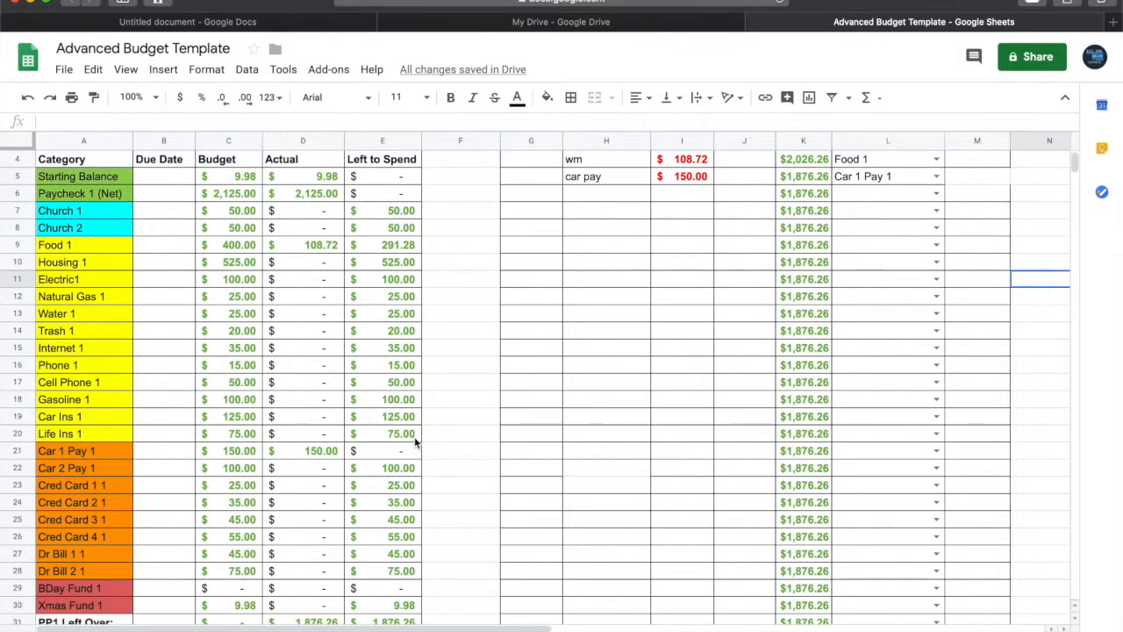
pyautogui.click(78, 469)
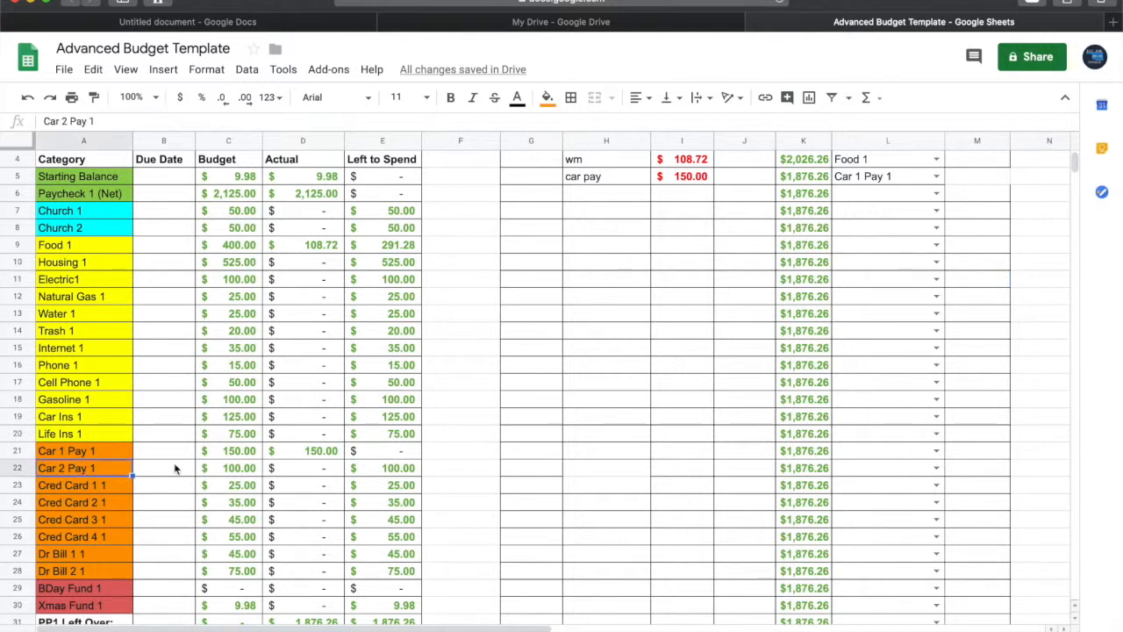
pyautogui.click(224, 468)
pyautogui.press('BackSpace')
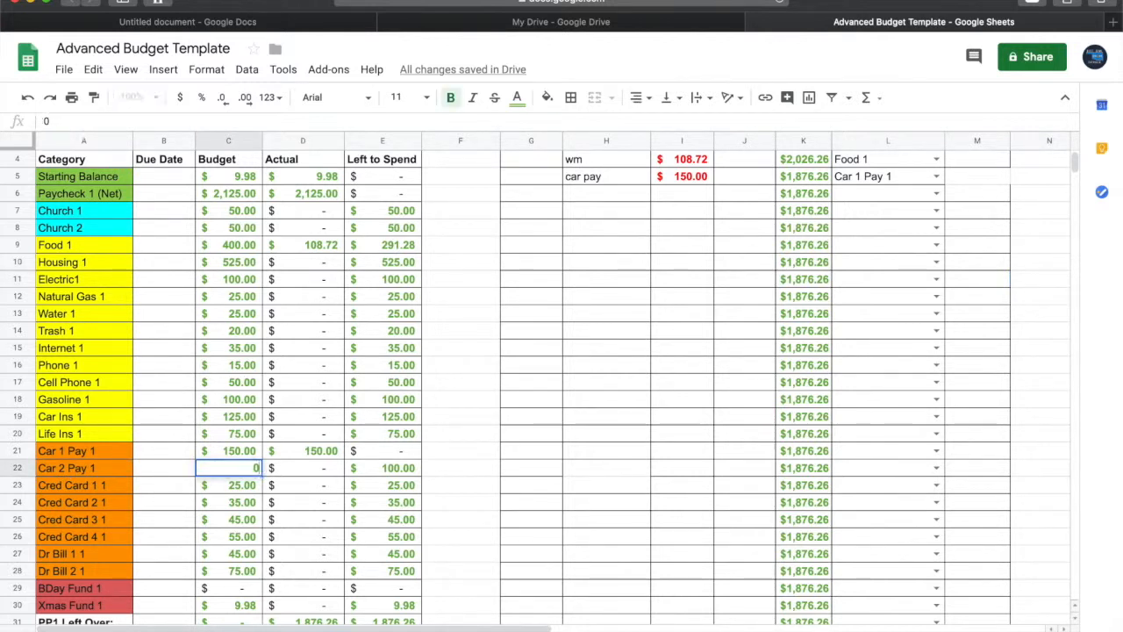
pyautogui.press('Return')
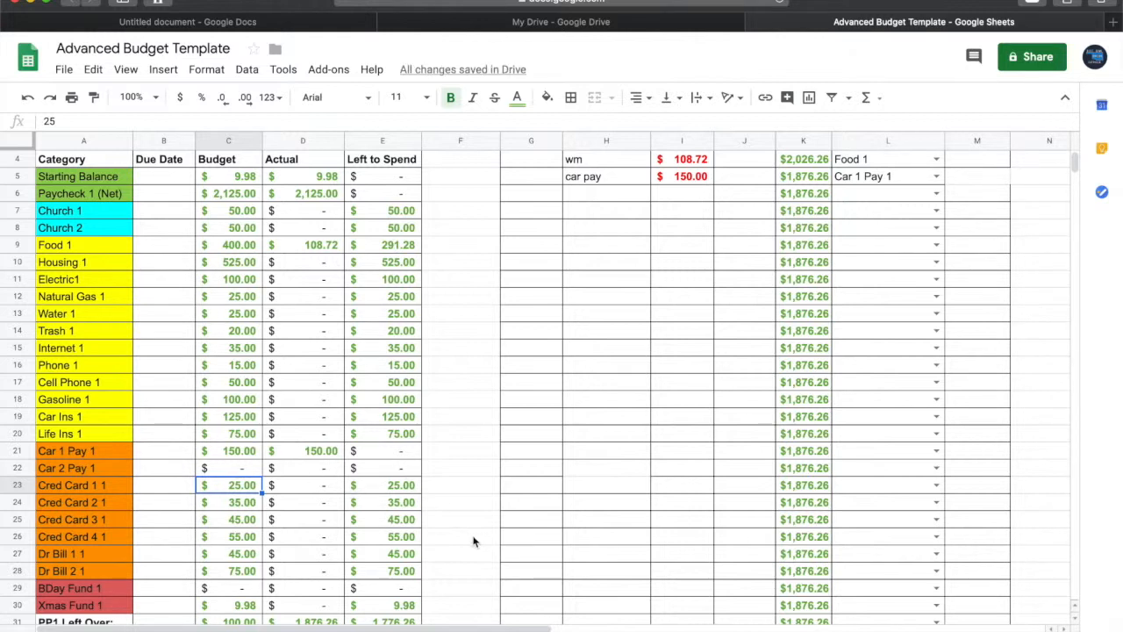
# Rename the Car 2 Pay 1 category to Cred Card 5 1 and set its Budget amount to 100.
pyautogui.click(64, 467)
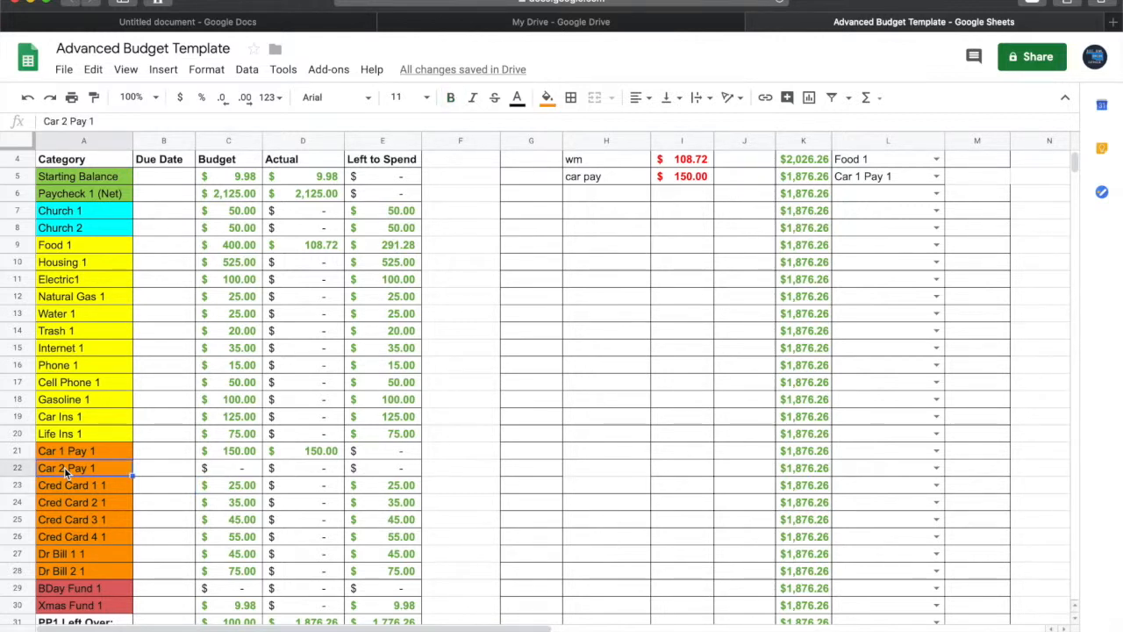
pyautogui.write('cred')
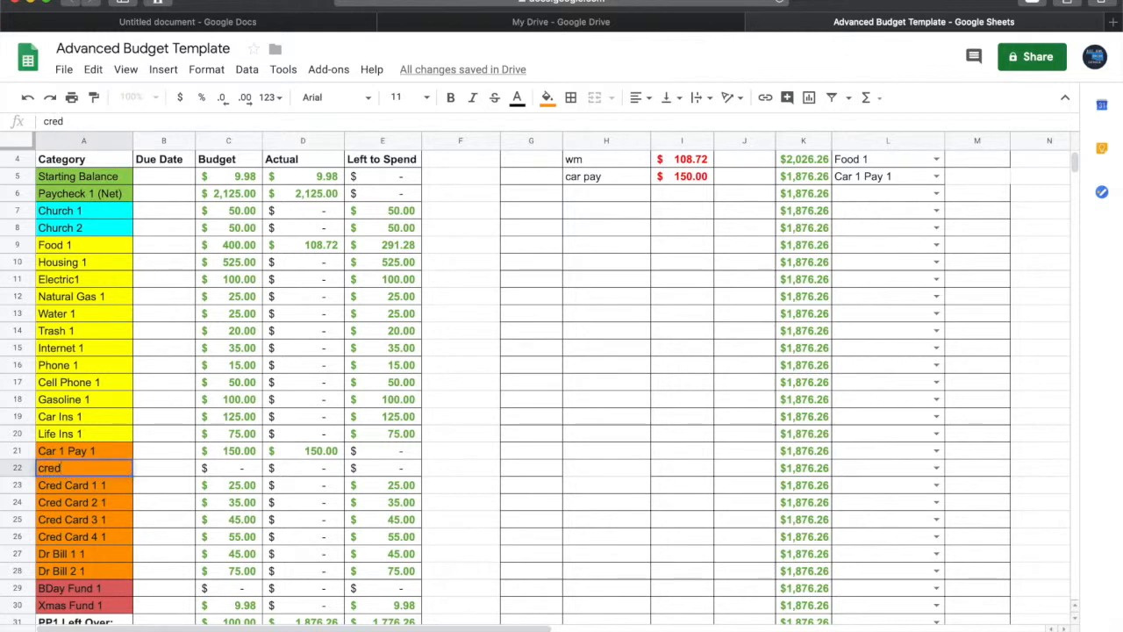
pyautogui.press('Tab')
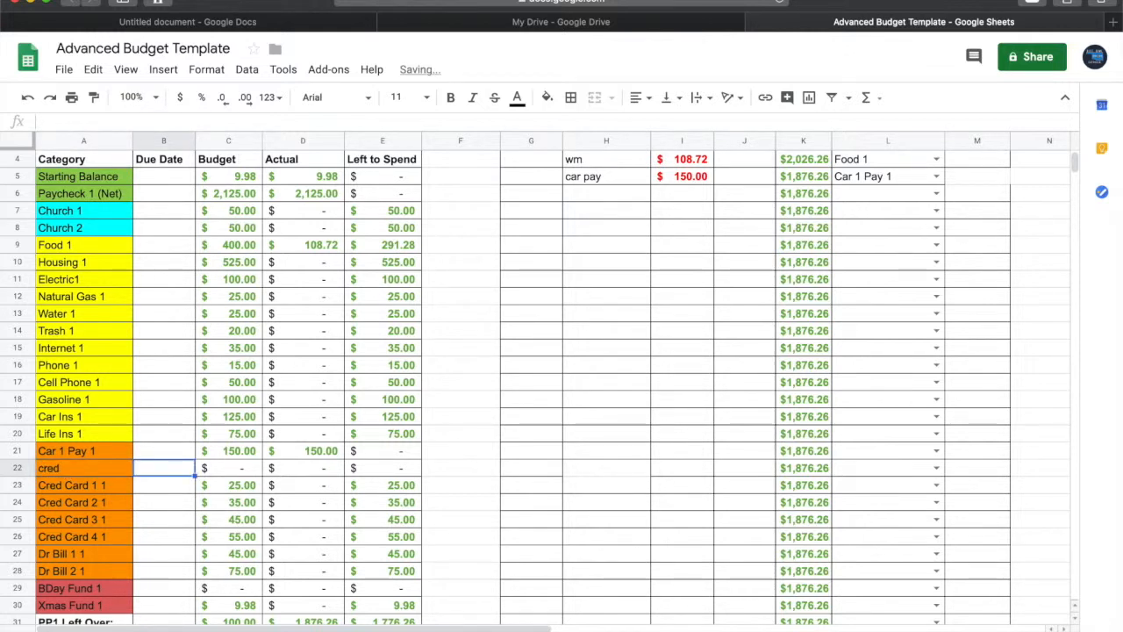
pyautogui.press('Left')
pyautogui.write('Cred Card')
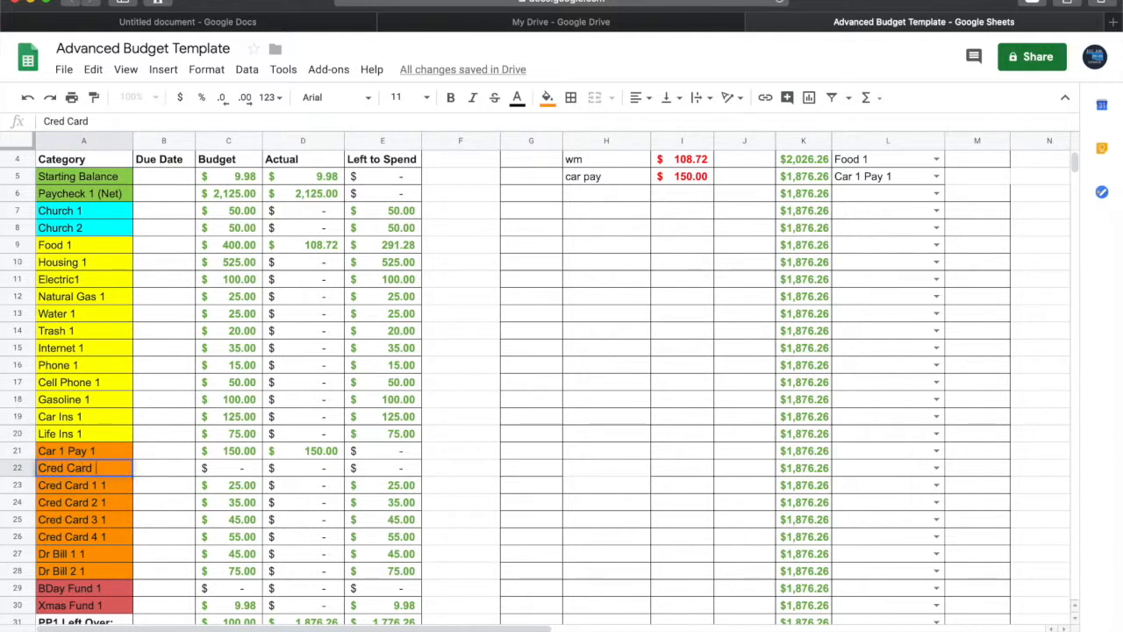
pyautogui.write(' 5 1')
pyautogui.press('Tab')
pyautogui.press('Tab')
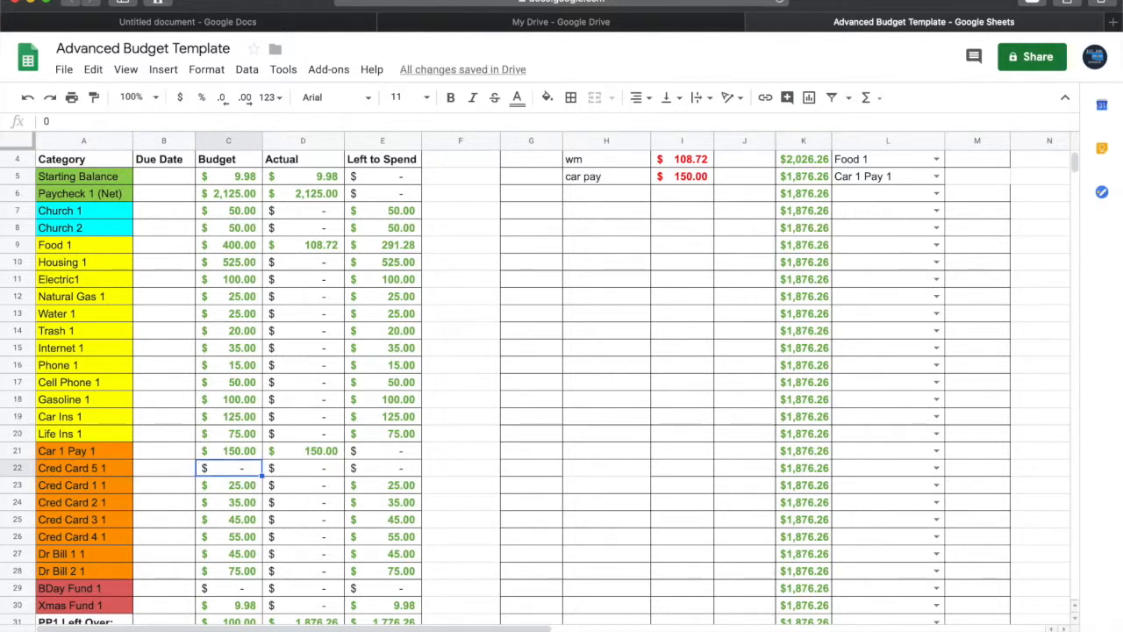
pyautogui.write('100')
pyautogui.press('Tab')
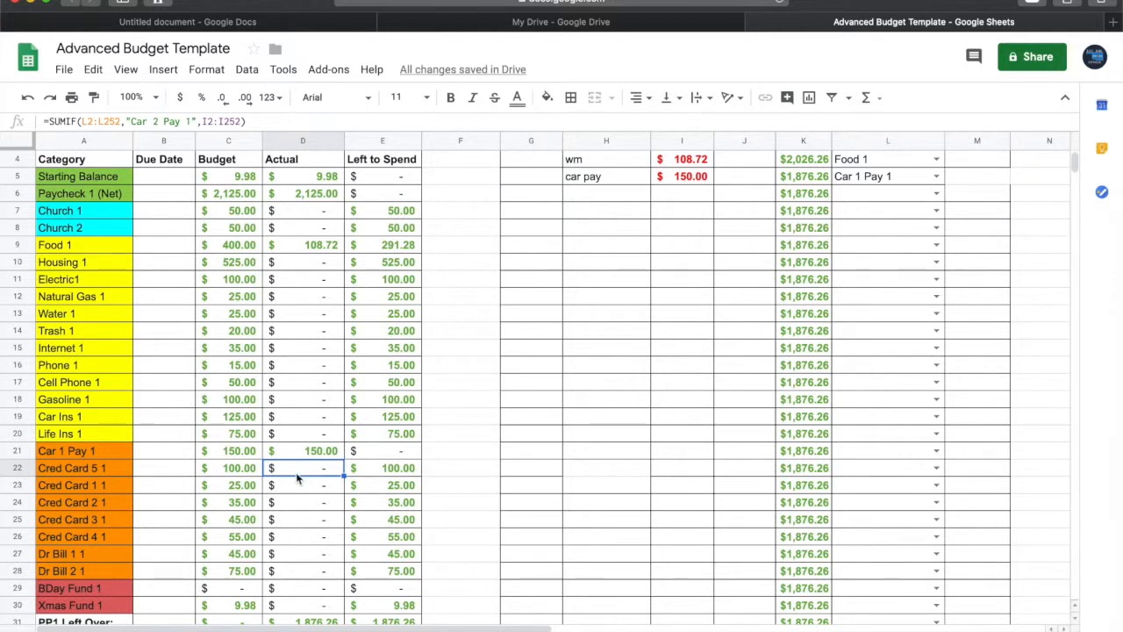
# Replace the criterion in the Cred Card 5 1 row's Actual SUMIF formula with "Cred Card 5 1".
pyautogui.click(85, 470)
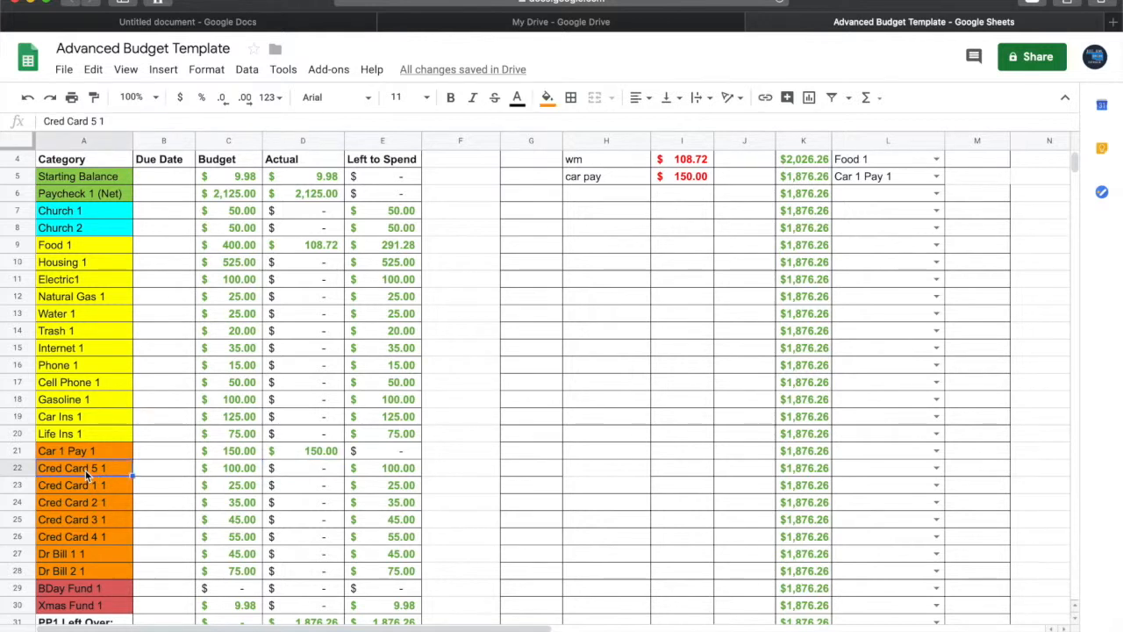
pyautogui.click(295, 467)
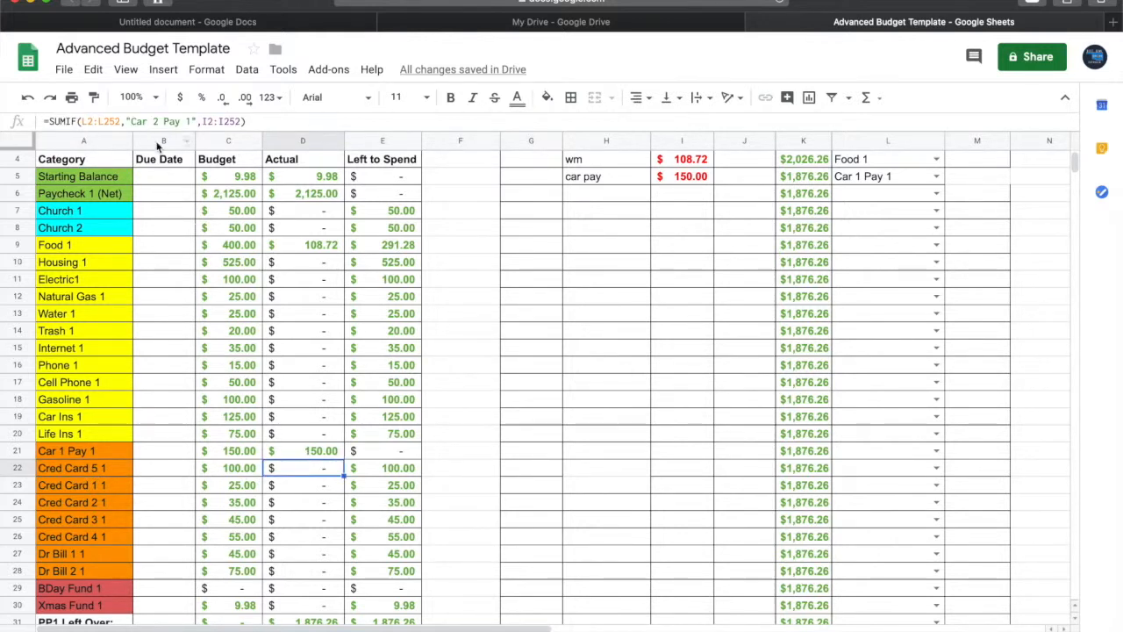
pyautogui.moveTo(131, 123); pyautogui.dragTo(191, 123)
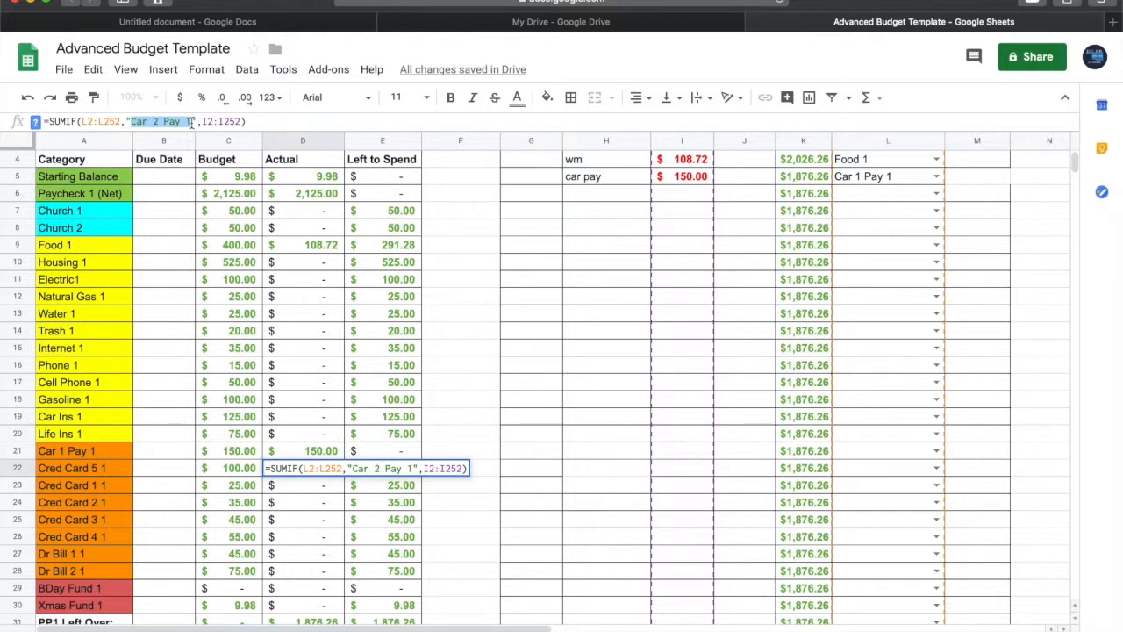
pyautogui.write('Cred ')
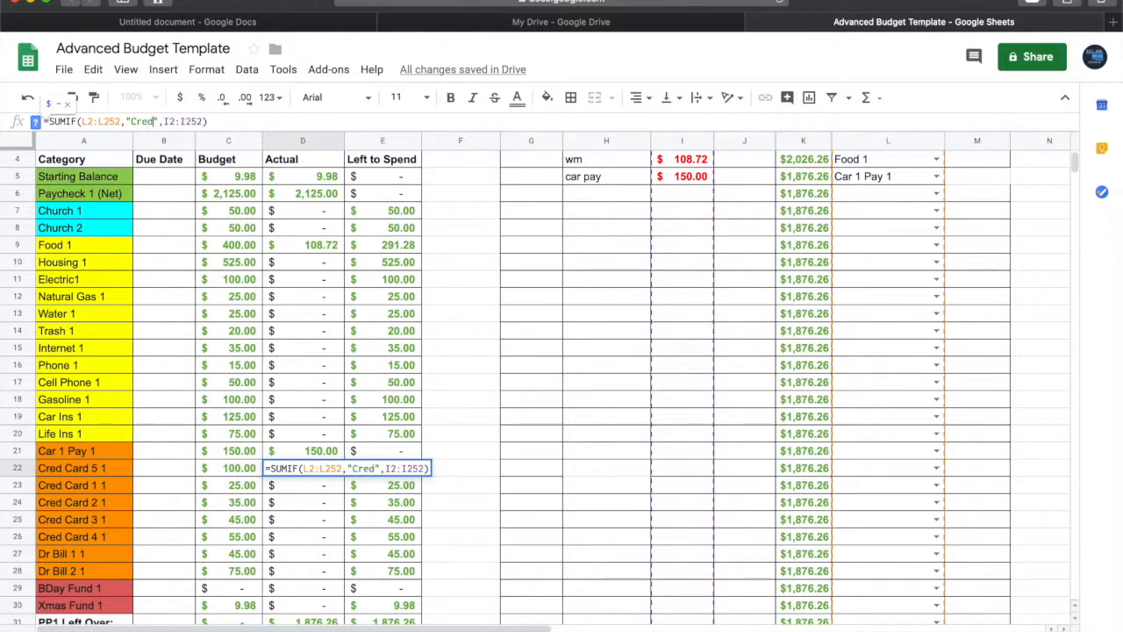
pyautogui.write('Card')
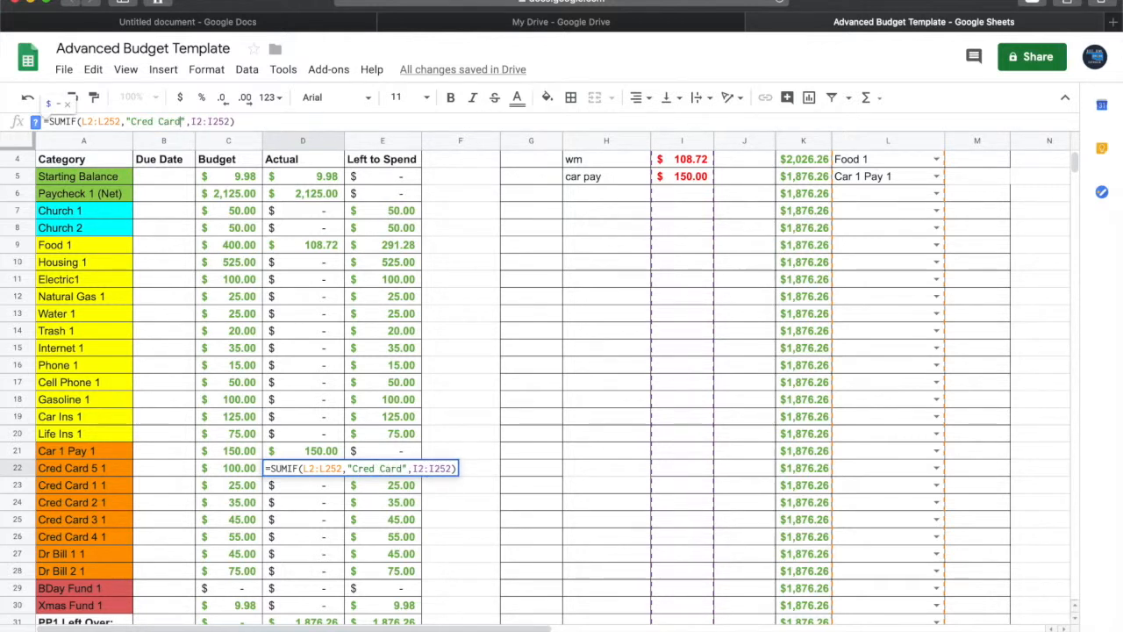
pyautogui.write(' 5 1')
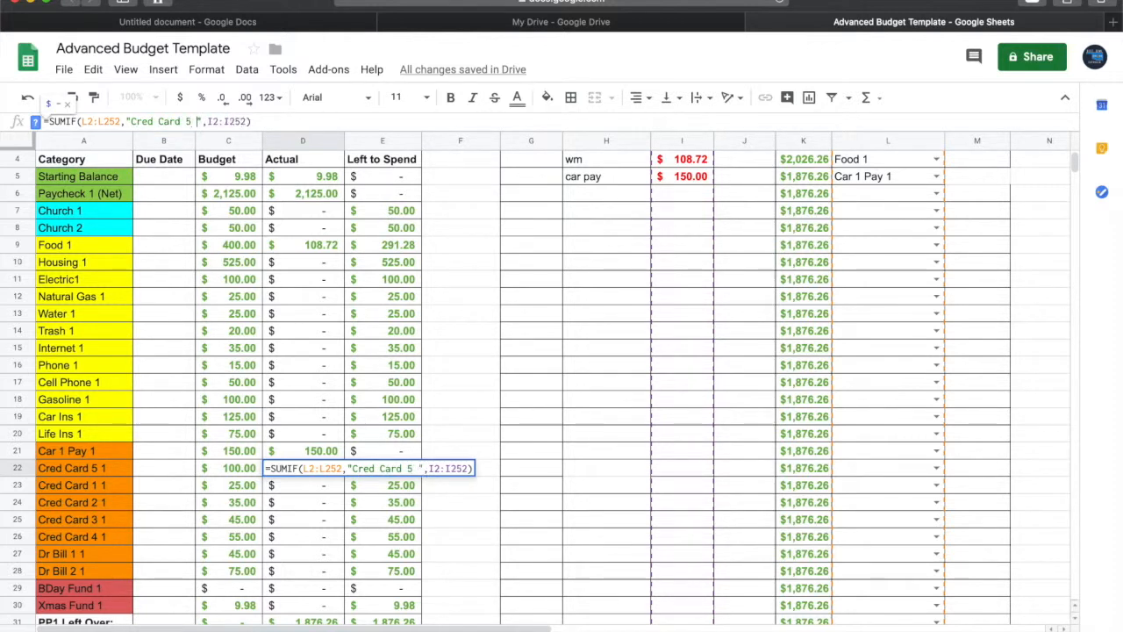
pyautogui.press('Tab')
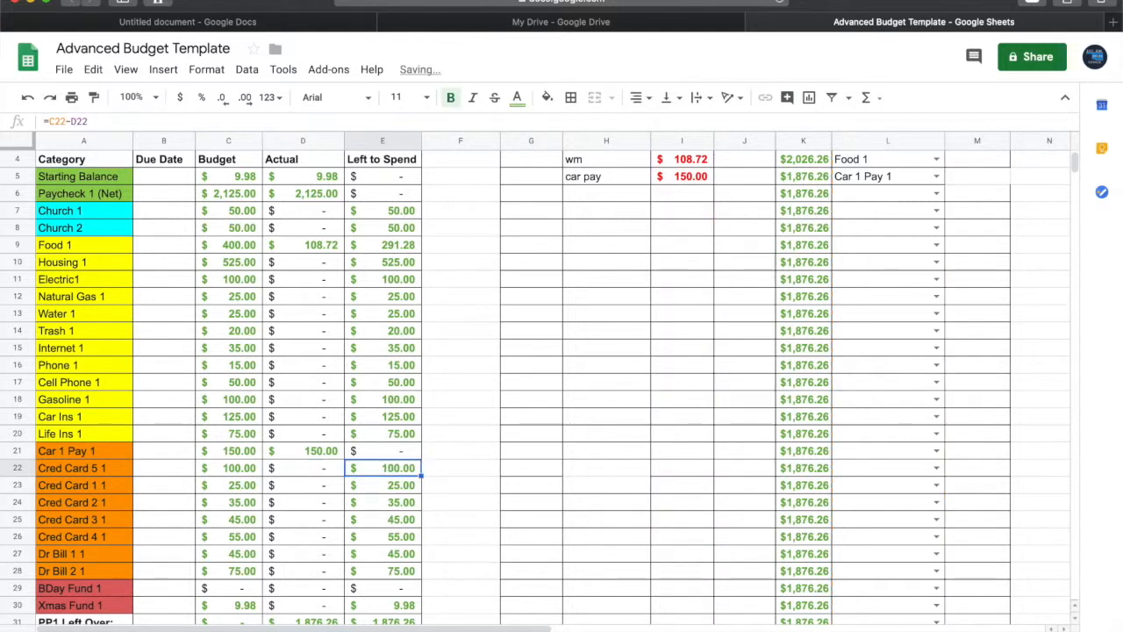
# Assign the category Cred Card 5 1 to the first empty register row below car pay.
pyautogui.click(936, 194)
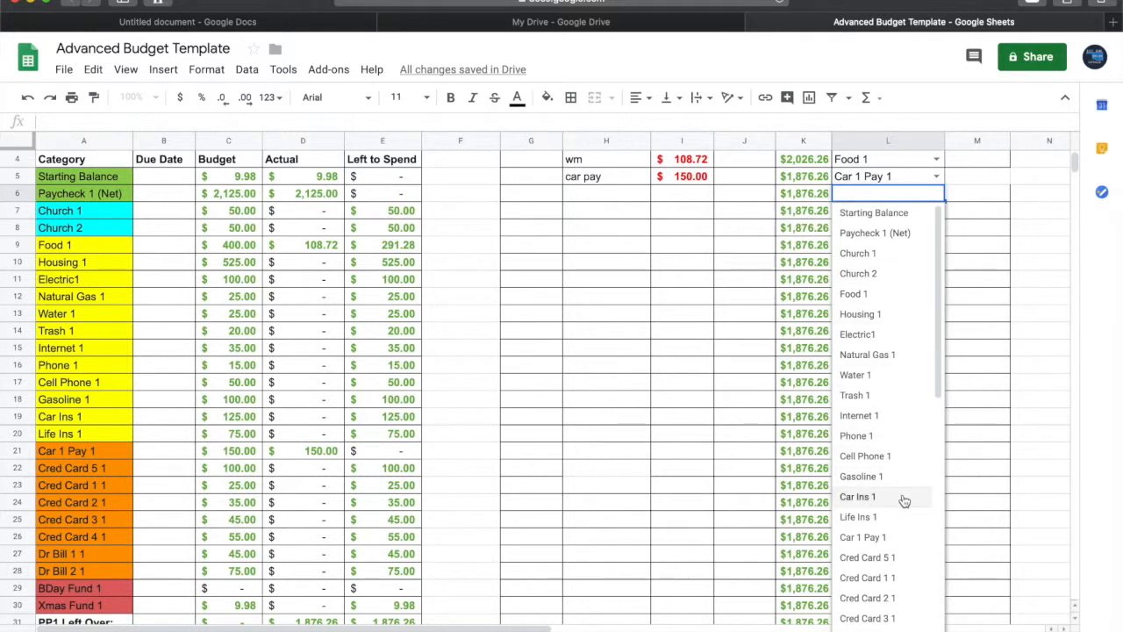
pyautogui.click(889, 559)
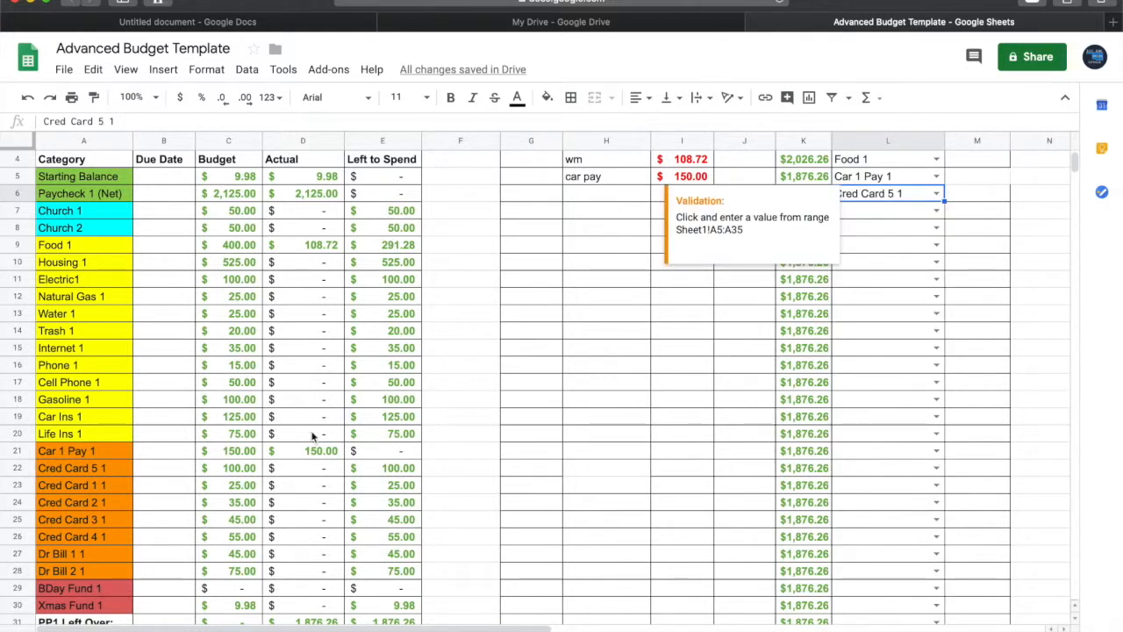
pyautogui.click(736, 380)
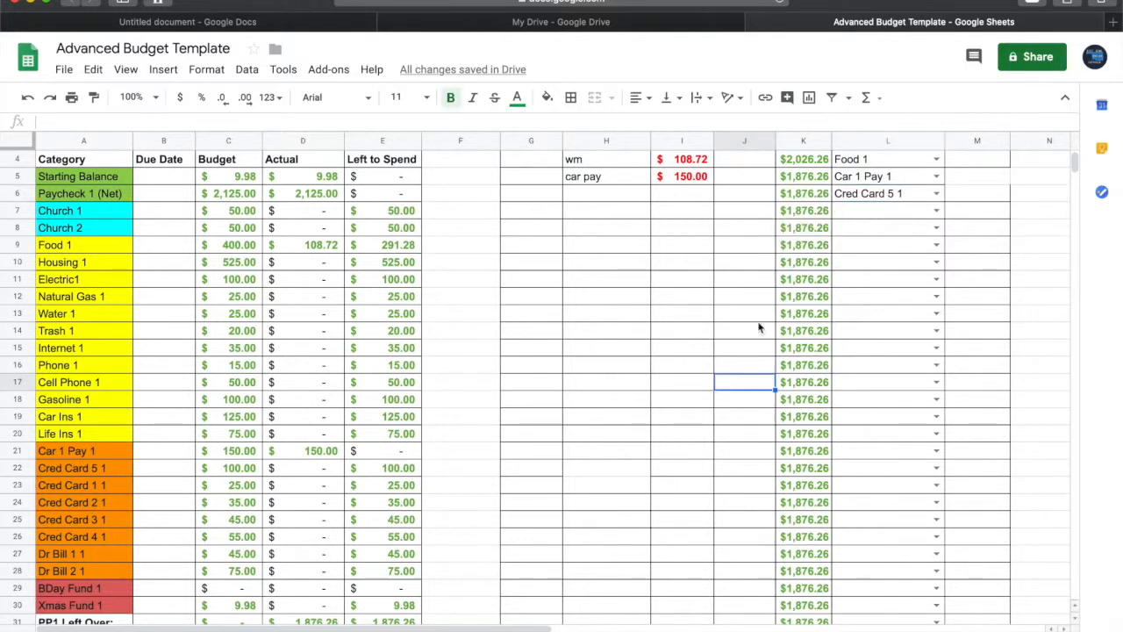
# Compare the Cred Card 5 1 category name with the criterion text in its Actual SUMIF formula.
pyautogui.click(81, 472)
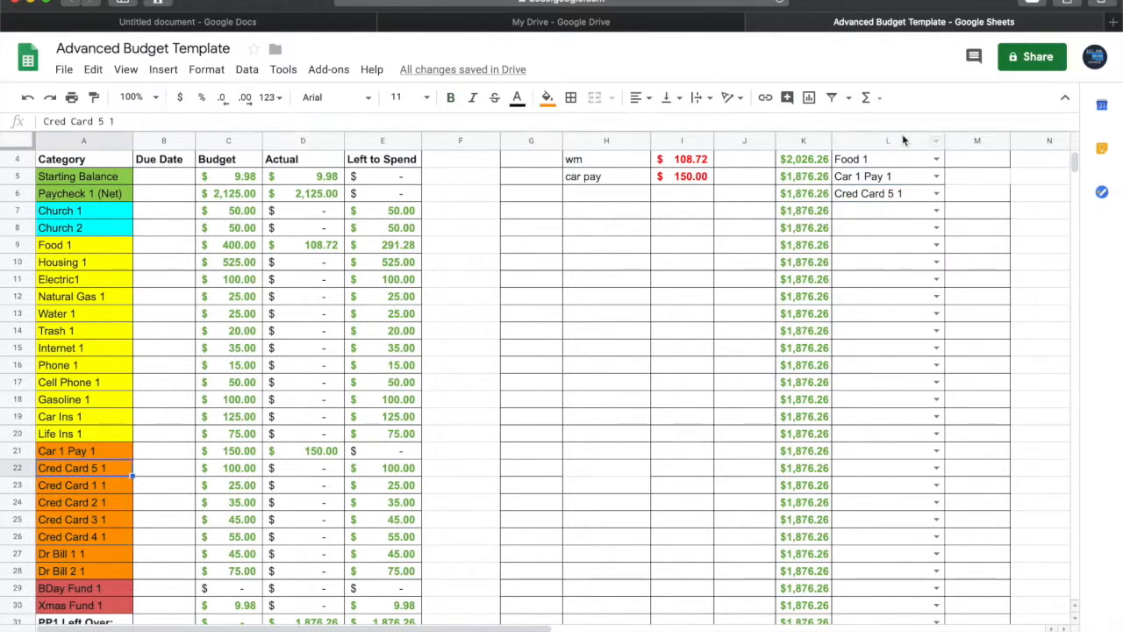
pyautogui.click(304, 475)
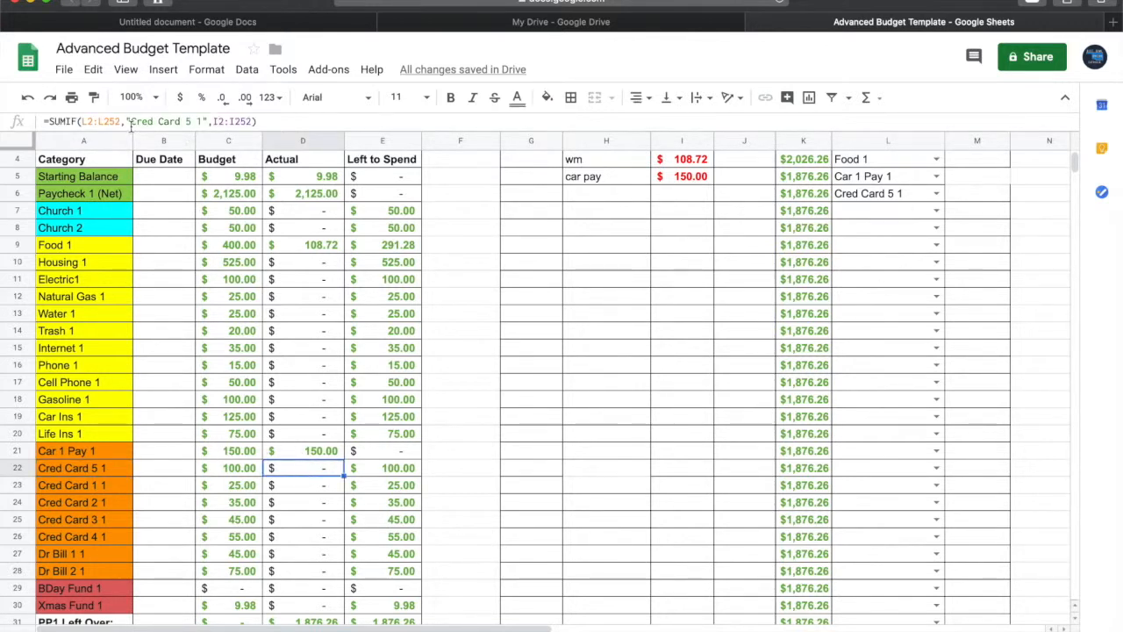
pyautogui.moveTo(130, 122); pyautogui.dragTo(202, 118)
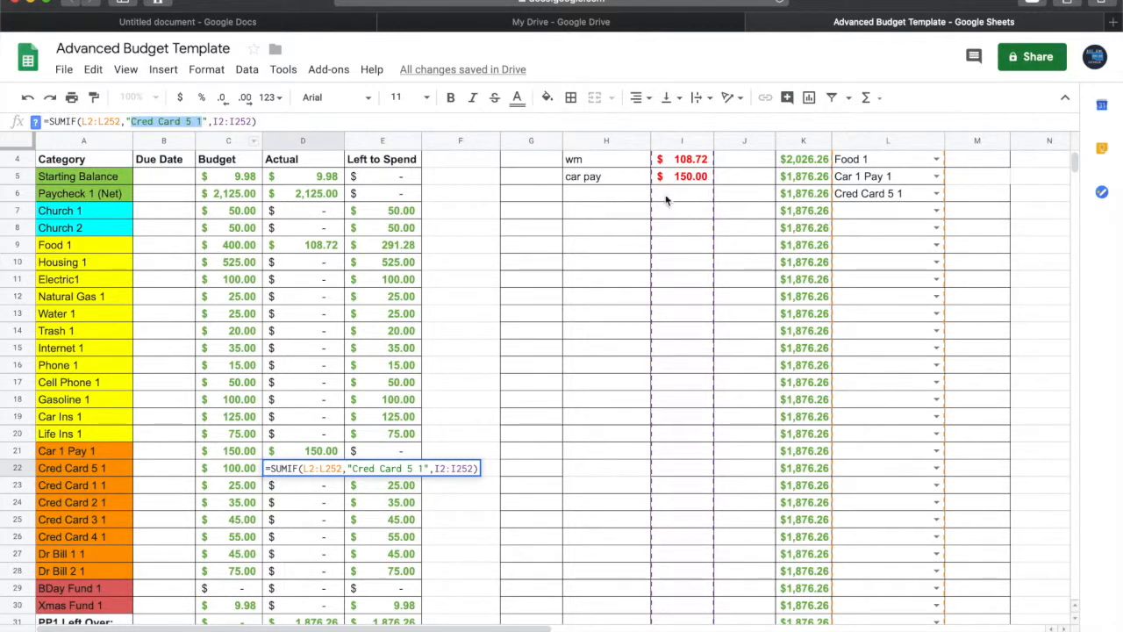